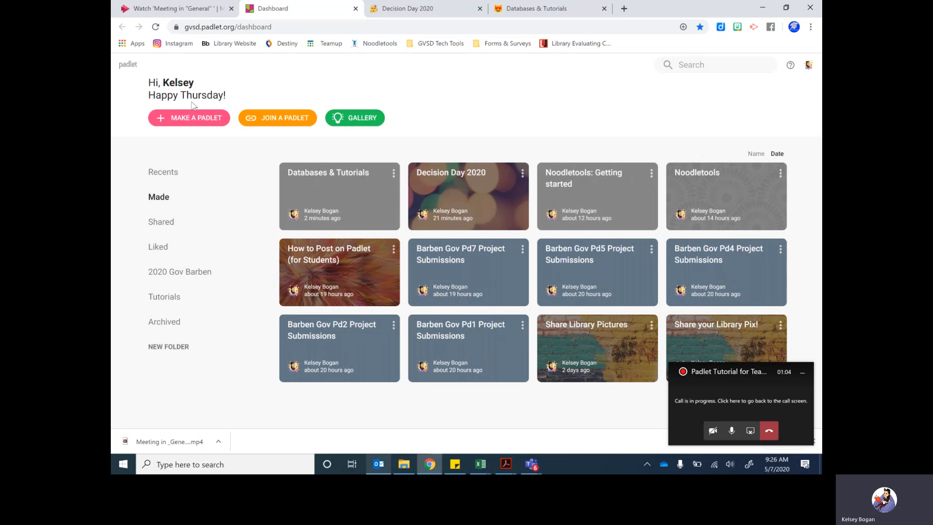
Start making a new padlet from the dashboard.
{"action": "scroll", "coordinate": [193, 105], "scroll_direction": "up", "scroll_amount": 5}
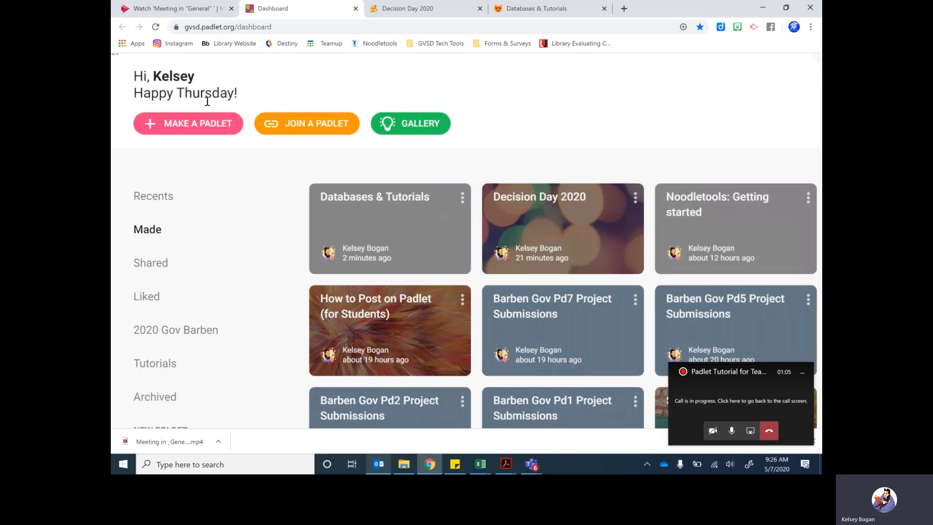
{"action": "scroll", "coordinate": [212, 115], "scroll_direction": "down", "scroll_amount": 5}
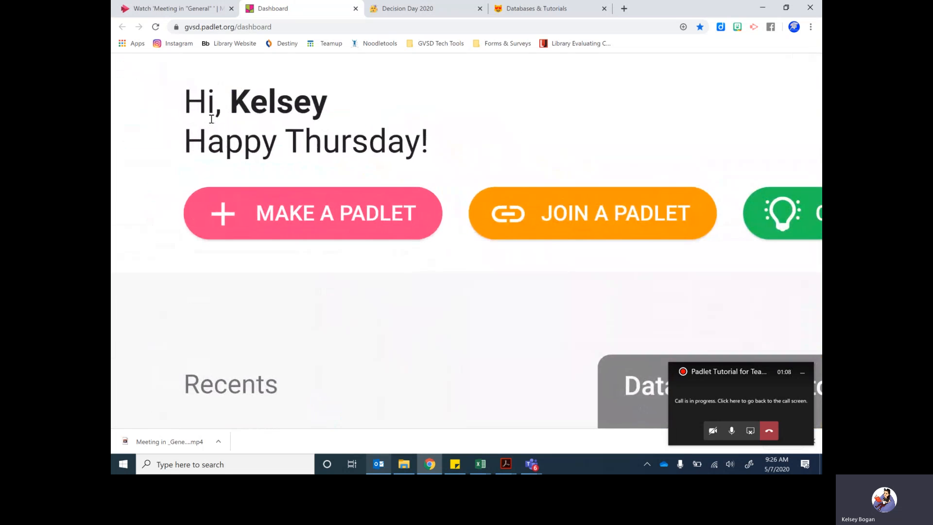
{"action": "scroll", "coordinate": [212, 118], "scroll_direction": "down", "scroll_amount": 2}
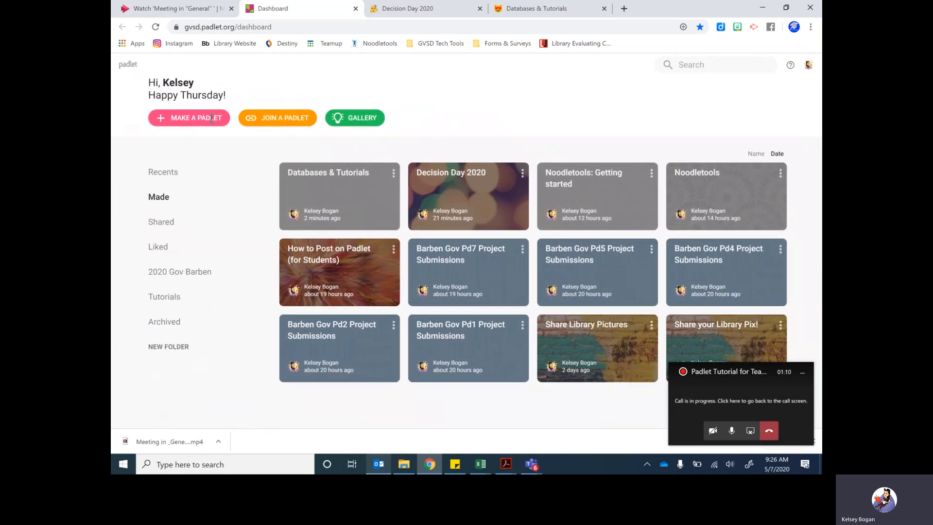
{"action": "left_click", "coordinate": [211, 122]}
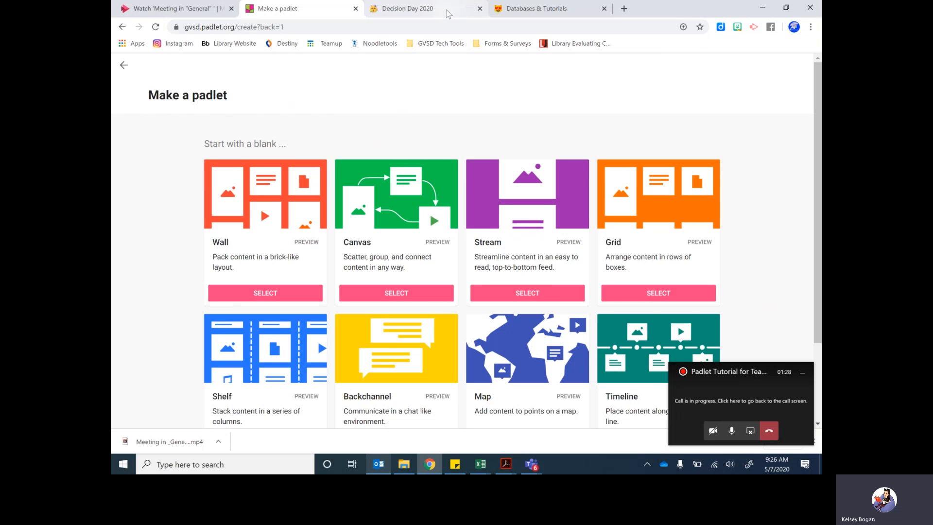
Look through the posts on the Decision Day 2020 padlet as a wall example and return to the layout choices.
{"action": "left_click", "coordinate": [448, 14]}
{"action": "left_click", "coordinate": [142, 273]}
{"action": "scroll", "coordinate": [260, 287], "scroll_direction": "down", "scroll_amount": 2}
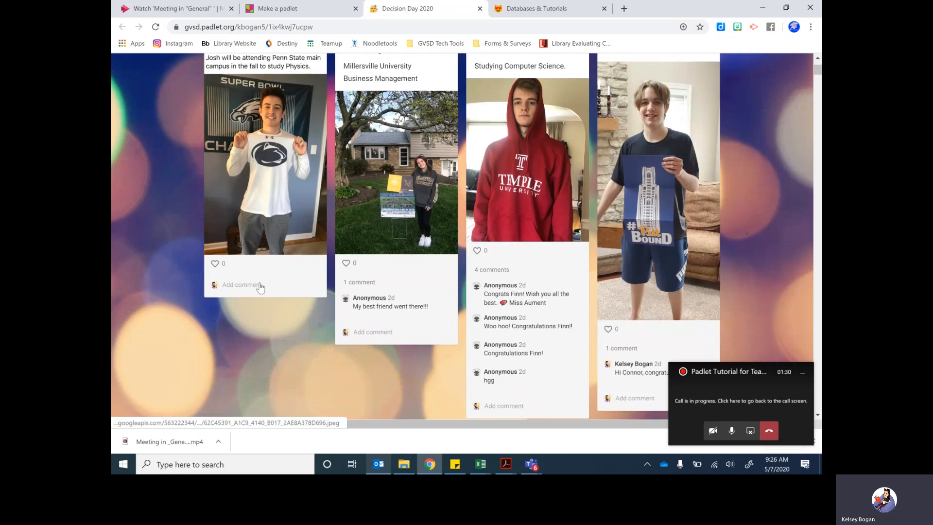
{"action": "scroll", "coordinate": [260, 287], "scroll_direction": "down", "scroll_amount": 15}
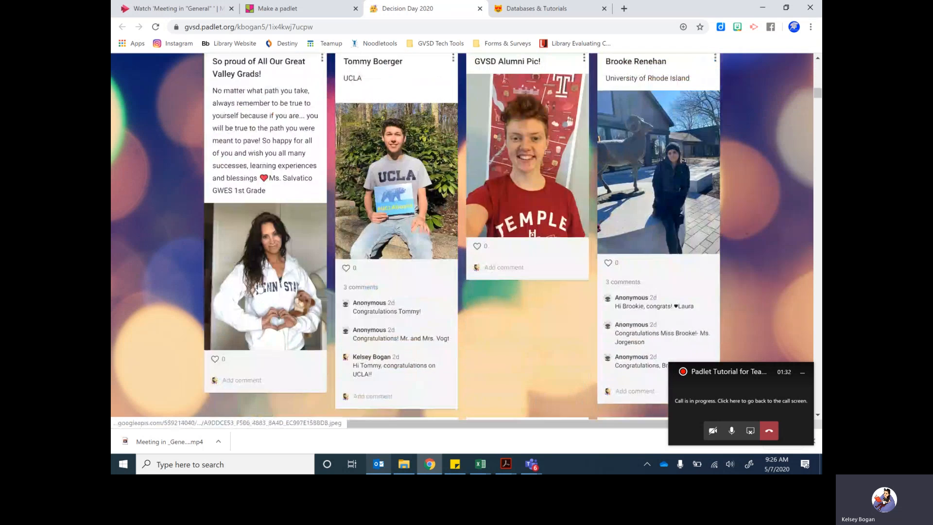
{"action": "scroll", "coordinate": [261, 289], "scroll_direction": "up", "scroll_amount": 10}
{"action": "left_click", "coordinate": [275, 8]}
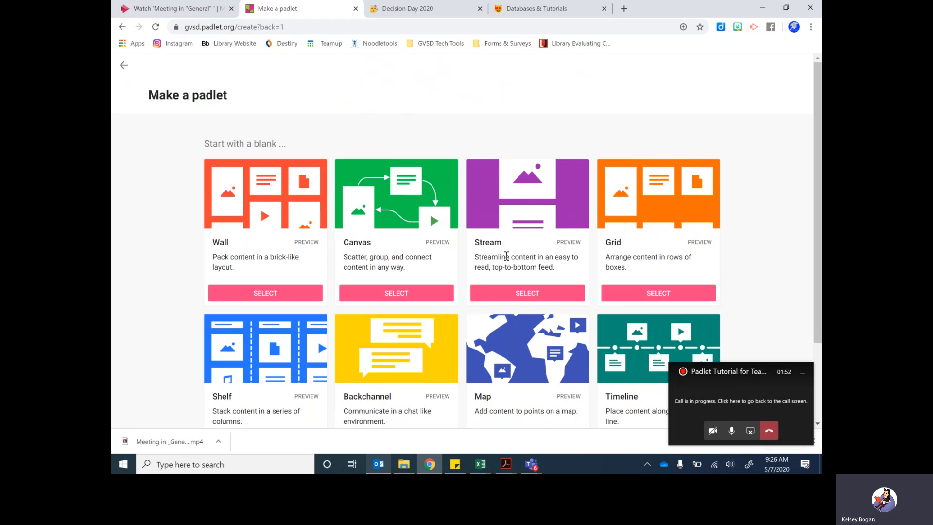
Shift the WB Video Tutorial post slightly on the Databases & Tutorials padlet and return to the layout choices.
{"action": "left_click", "coordinate": [564, 6]}
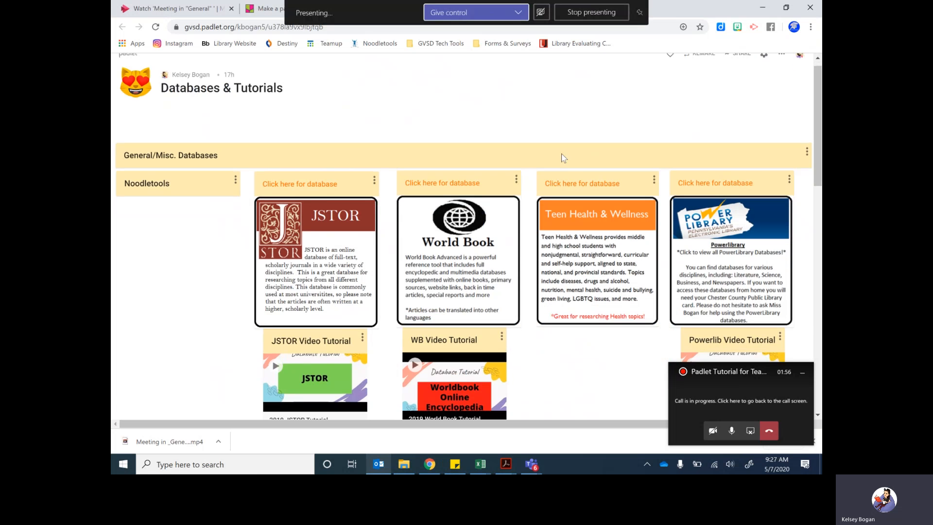
{"action": "scroll", "coordinate": [562, 157], "scroll_direction": "down", "scroll_amount": 2}
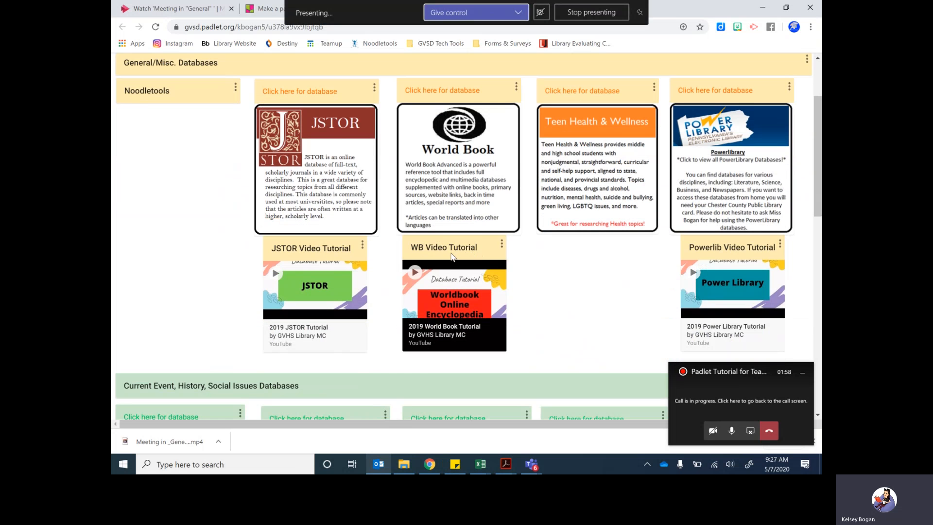
{"action": "mouse_move", "coordinate": [451, 256]}
{"action": "left_mouse_down"}
{"action": "mouse_move", "coordinate": [446, 328]}
{"action": "mouse_move", "coordinate": [446, 277]}
{"action": "mouse_move", "coordinate": [589, 324]}
{"action": "mouse_move", "coordinate": [698, 332]}
{"action": "mouse_move", "coordinate": [408, 304]}
{"action": "mouse_move", "coordinate": [272, 350]}
{"action": "mouse_move", "coordinate": [393, 312]}
{"action": "mouse_move", "coordinate": [544, 332]}
{"action": "mouse_move", "coordinate": [533, 376]}
{"action": "mouse_move", "coordinate": [568, 411]}
{"action": "mouse_move", "coordinate": [447, 254]}
{"action": "mouse_move", "coordinate": [438, 258]}
{"action": "left_mouse_up"}
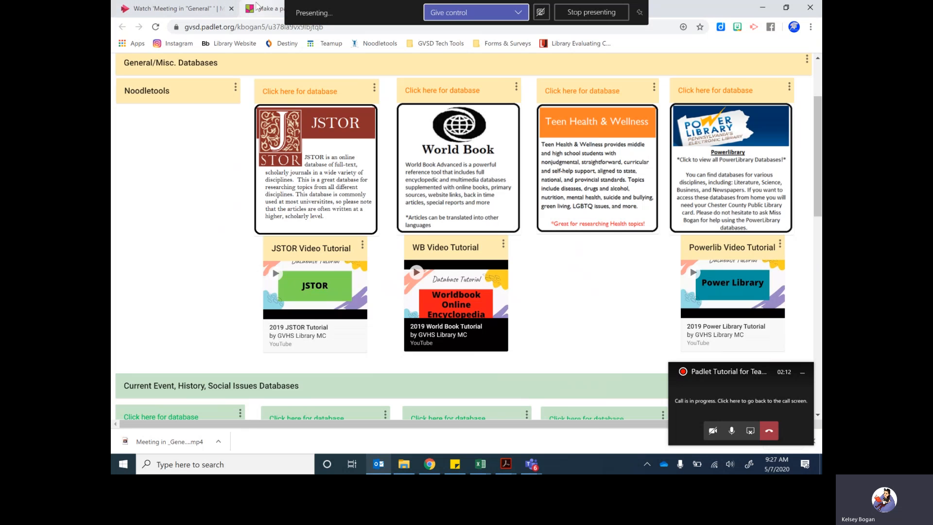
{"action": "left_click", "coordinate": [259, 8]}
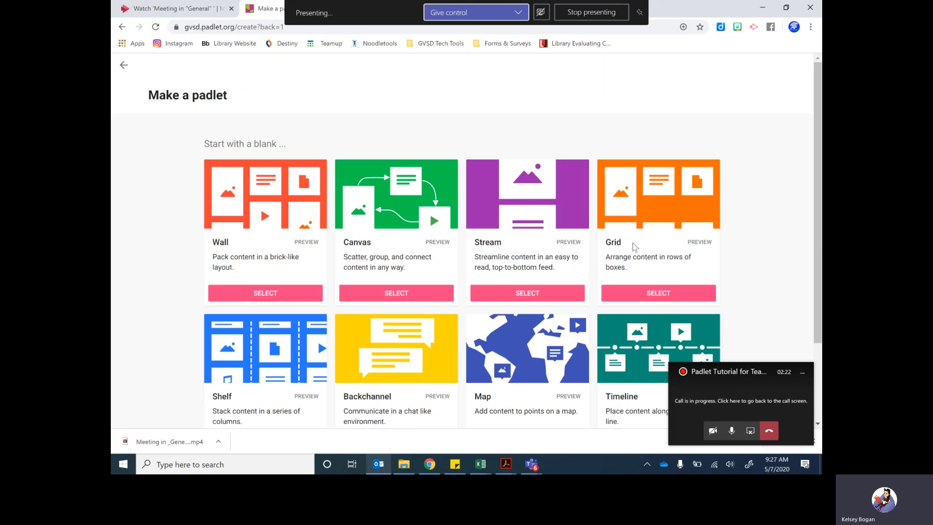
Create a blank padlet with the Canvas layout and look through its Modify settings.
{"action": "scroll", "coordinate": [344, 286], "scroll_direction": "down", "scroll_amount": 1}
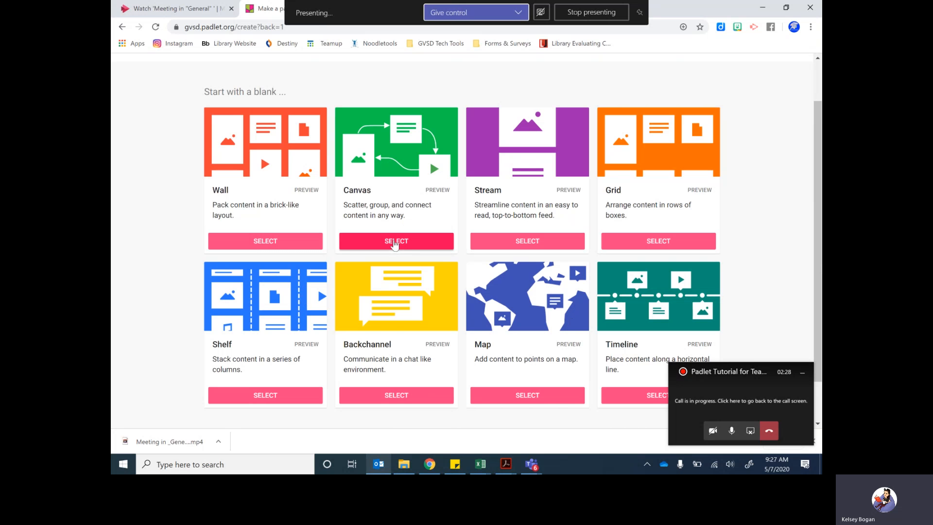
{"action": "left_click", "coordinate": [395, 243]}
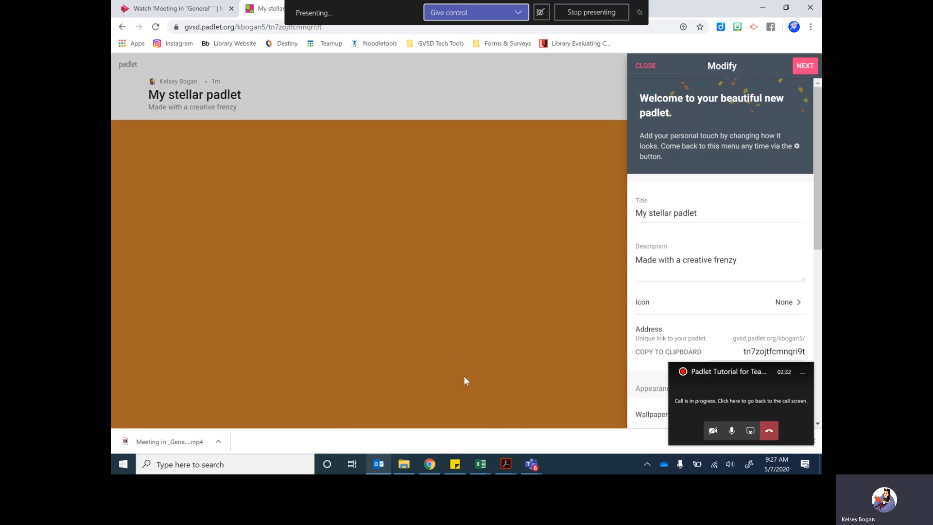
{"action": "scroll", "coordinate": [650, 206], "scroll_direction": "down", "scroll_amount": 3}
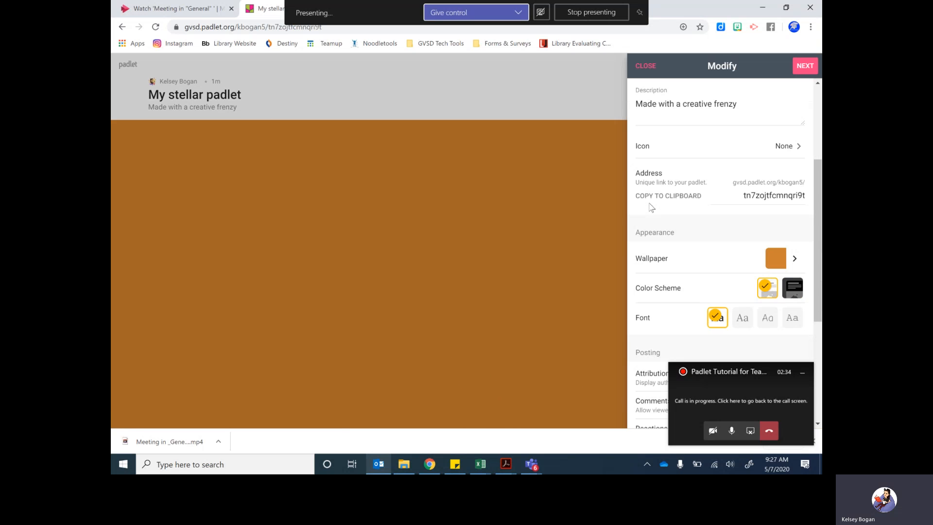
{"action": "scroll", "coordinate": [652, 207], "scroll_direction": "down", "scroll_amount": 2}
{"action": "scroll", "coordinate": [651, 207], "scroll_direction": "up", "scroll_amount": 6}
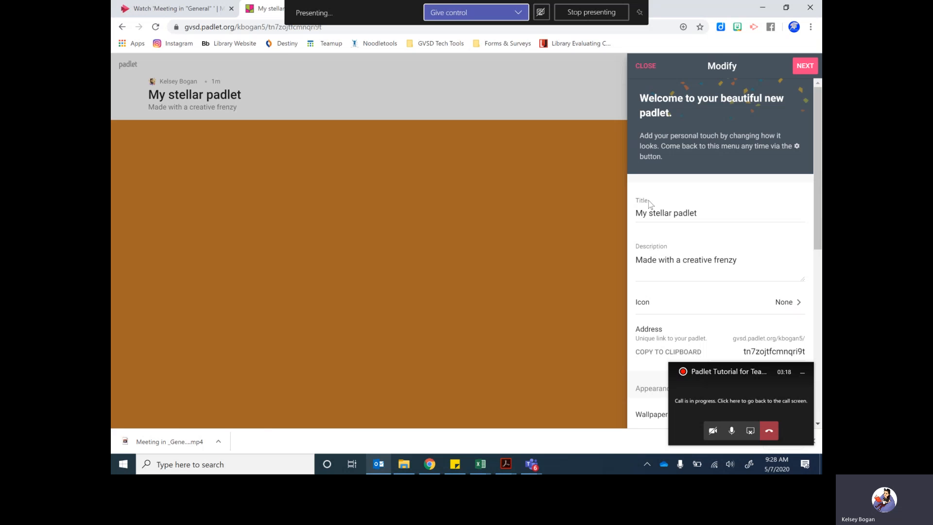
Set the new padlet's title to "Example".
{"action": "double_click", "coordinate": [693, 214]}
{"action": "triple_click", "coordinate": [693, 215]}
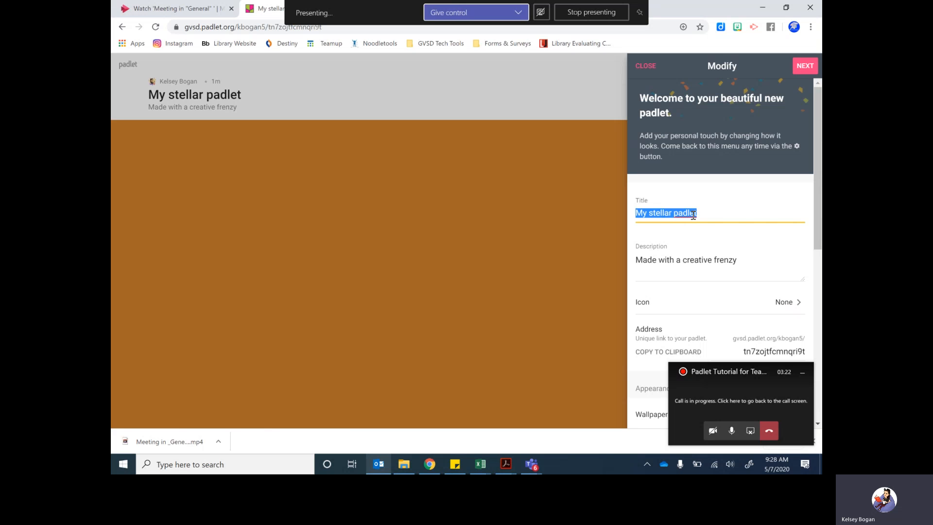
{"action": "type", "text": "Example"}
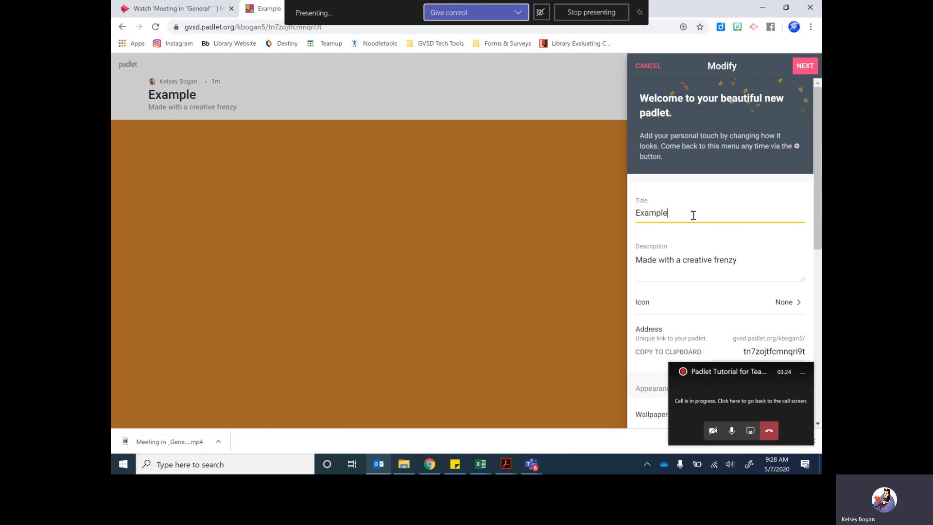
{"action": "scroll", "coordinate": [694, 215], "scroll_direction": "up", "scroll_amount": 5}
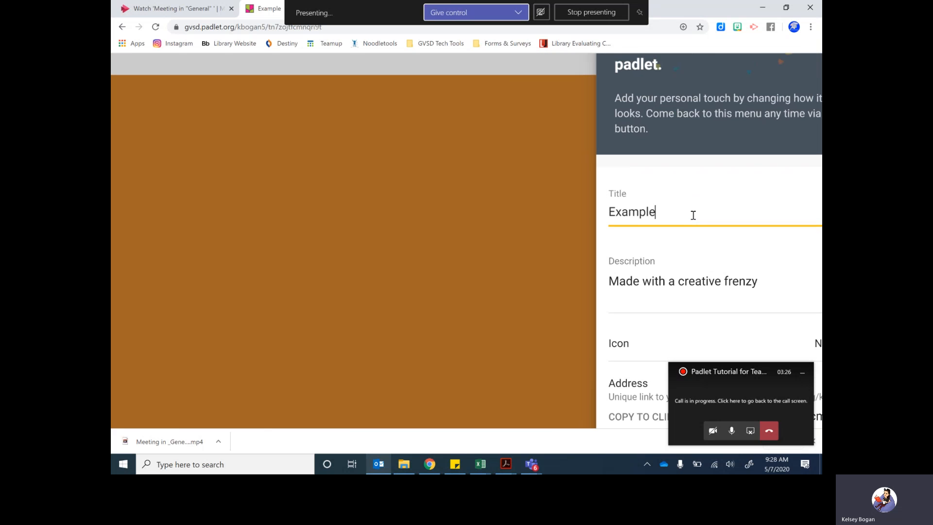
Replace the padlet's description with the sample text "Post your video by May 23." and clear it again.
{"action": "scroll", "coordinate": [694, 215], "scroll_direction": "down", "scroll_amount": 5}
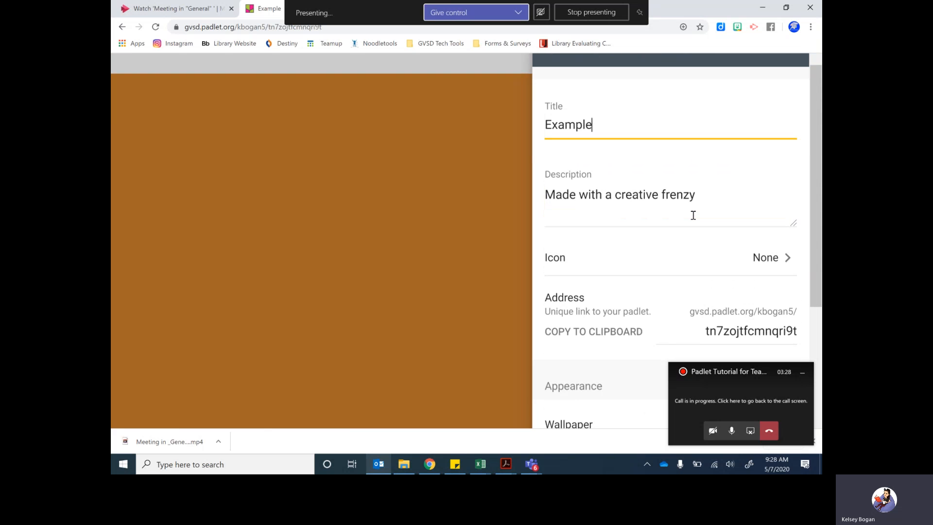
{"action": "triple_click", "coordinate": [705, 194]}
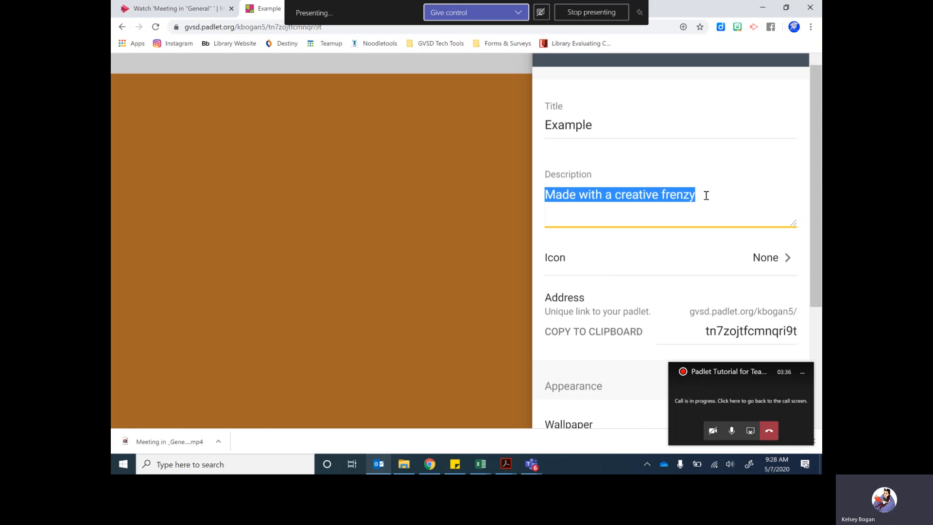
{"action": "type", "text": "Post you"}
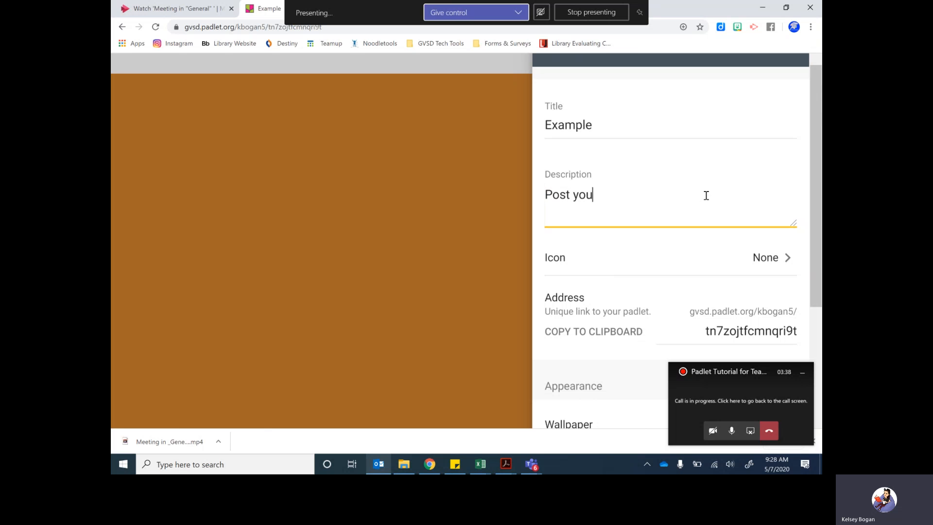
{"action": "type", "text": "r video by May 23."}
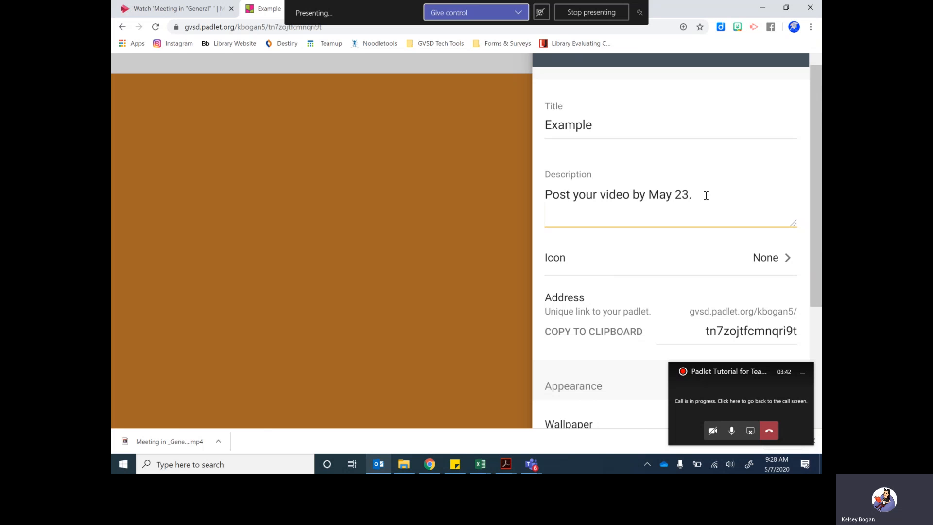
{"action": "left_click_drag", "start_coordinate": [707, 195], "coordinate": [534, 180]}
{"action": "key", "text": "BackSpace"}
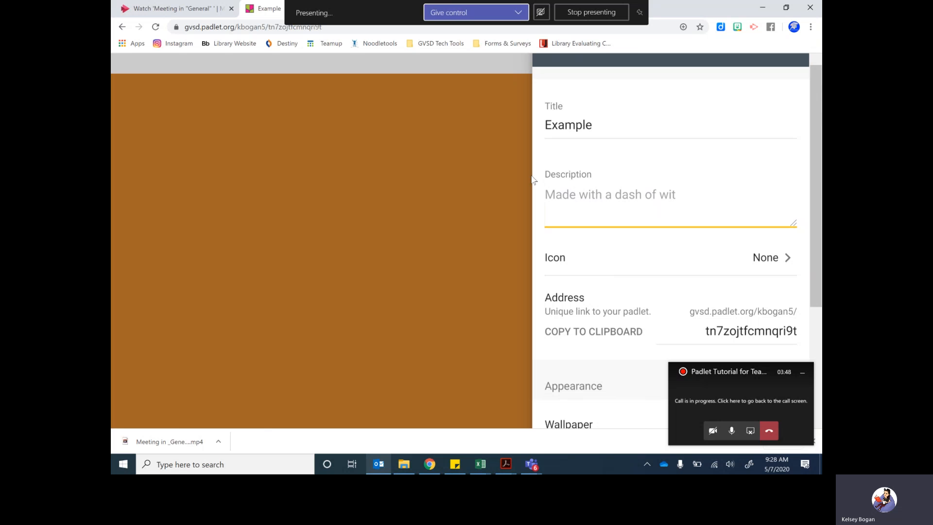
Enter the description "This padlet has all of the database links you will need for your US history research.".
{"action": "type", "text": "This padl"}
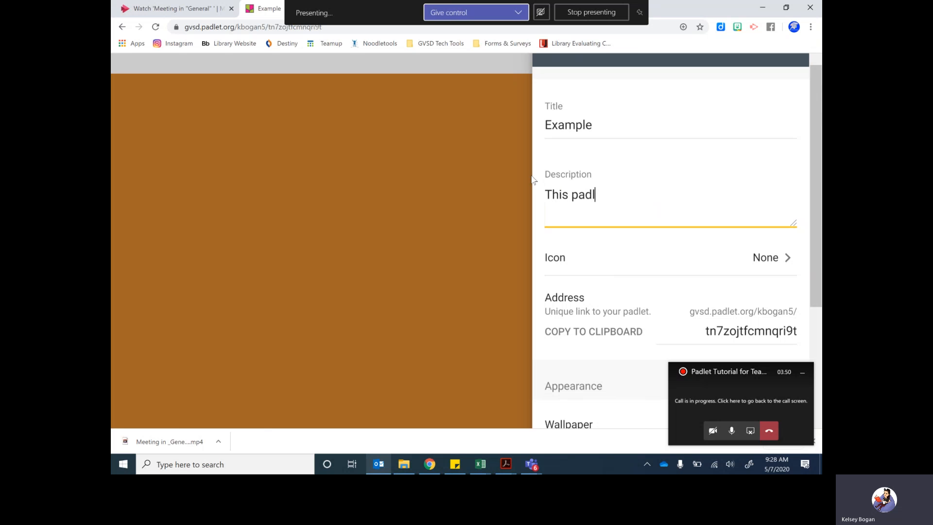
{"action": "type", "text": "et has all of the database "}
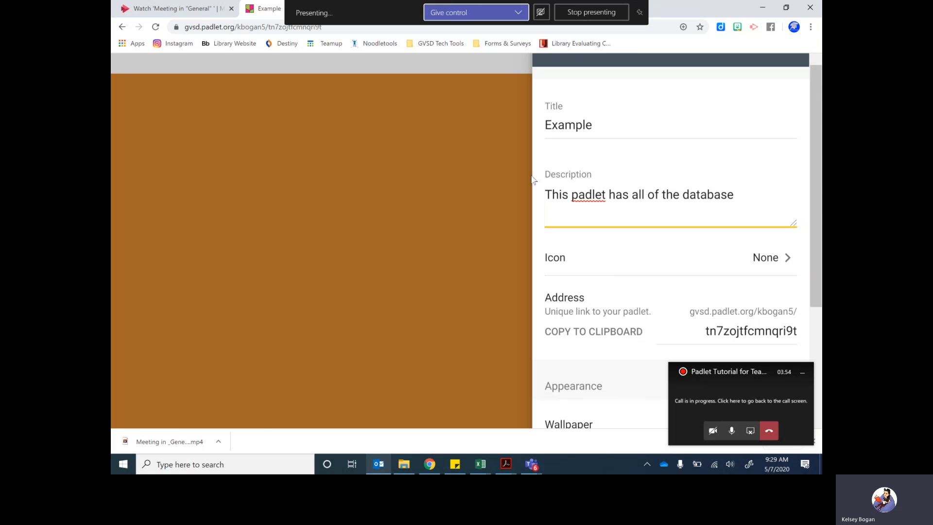
{"action": "type", "text": "links you will  nee"}
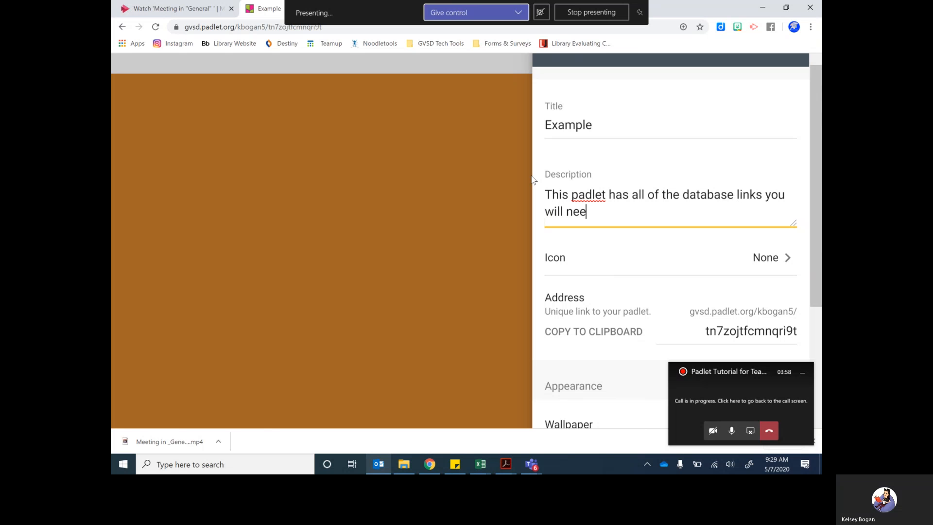
{"action": "type", "text": "d for your US history"}
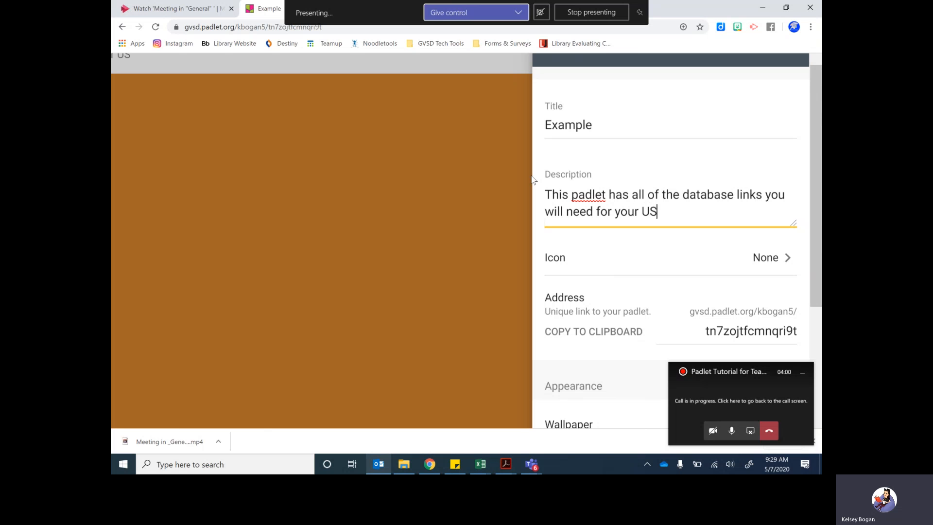
{"action": "type", "text": "esearch."}
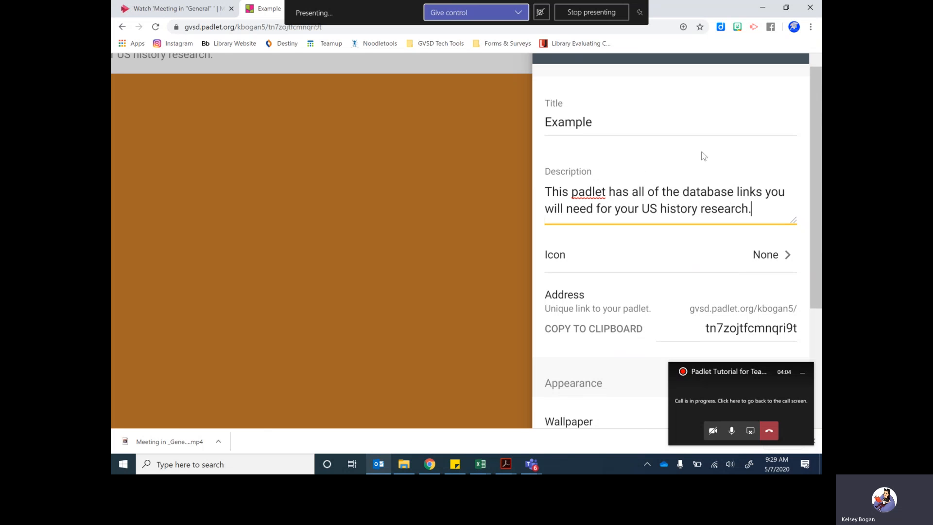
Set the padlet's icon to the smiling face with glasses emoji, check it beside the title and return to the settings.
{"action": "scroll", "coordinate": [702, 154], "scroll_direction": "down", "scroll_amount": 2}
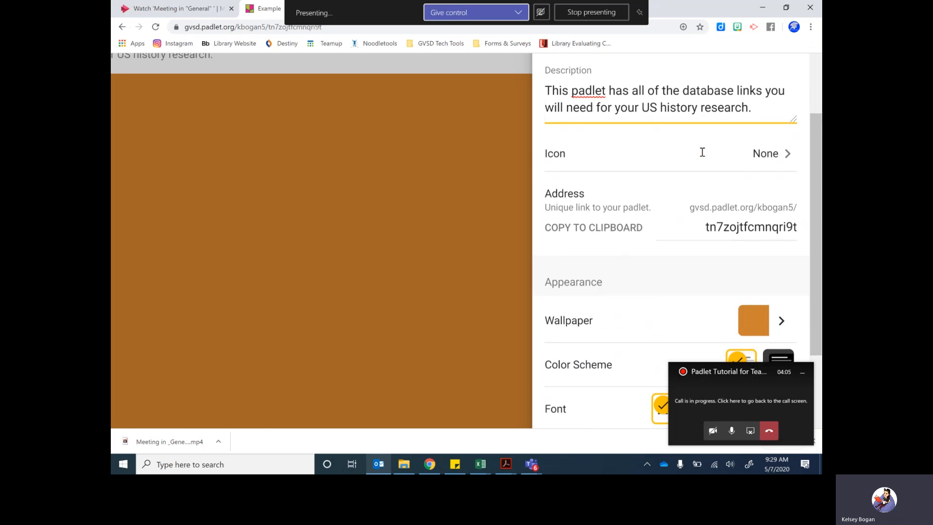
{"action": "left_click", "coordinate": [767, 156]}
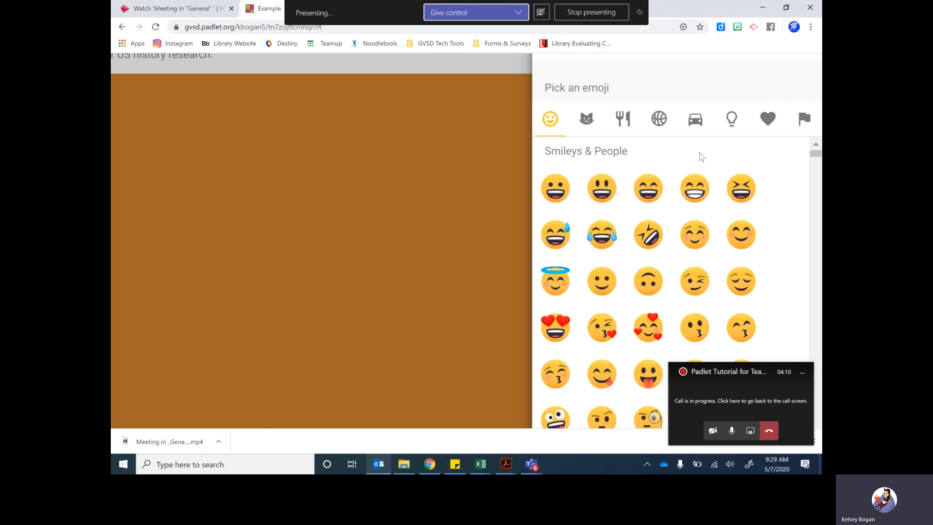
{"action": "scroll", "coordinate": [640, 235], "scroll_direction": "down", "scroll_amount": 3}
{"action": "scroll", "coordinate": [641, 235], "scroll_direction": "down", "scroll_amount": 1}
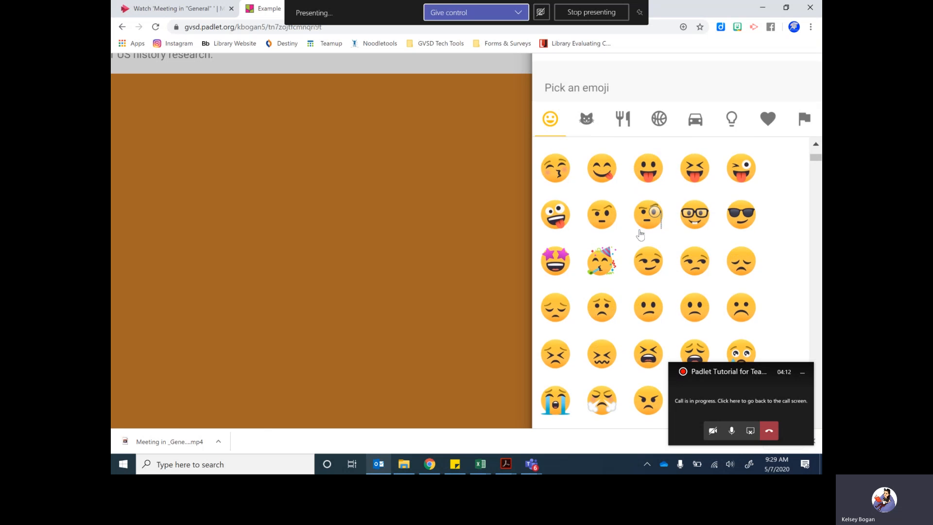
{"action": "left_click", "coordinate": [696, 213]}
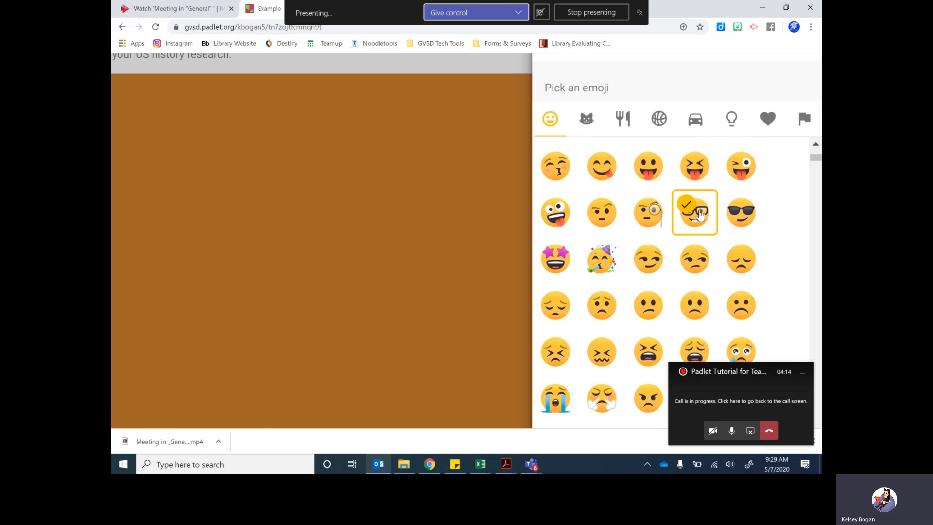
{"action": "left_click", "coordinate": [280, 277]}
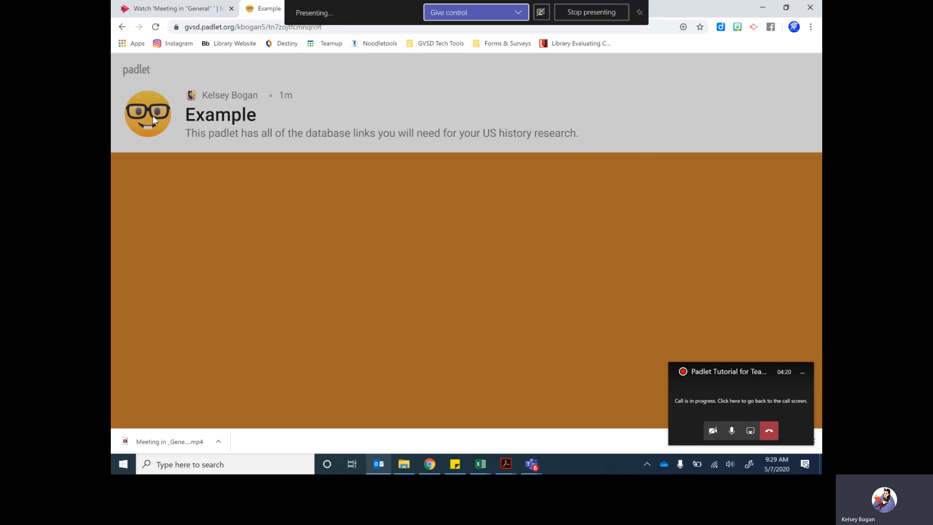
{"action": "scroll", "coordinate": [472, 229], "scroll_direction": "right", "scroll_amount": 7}
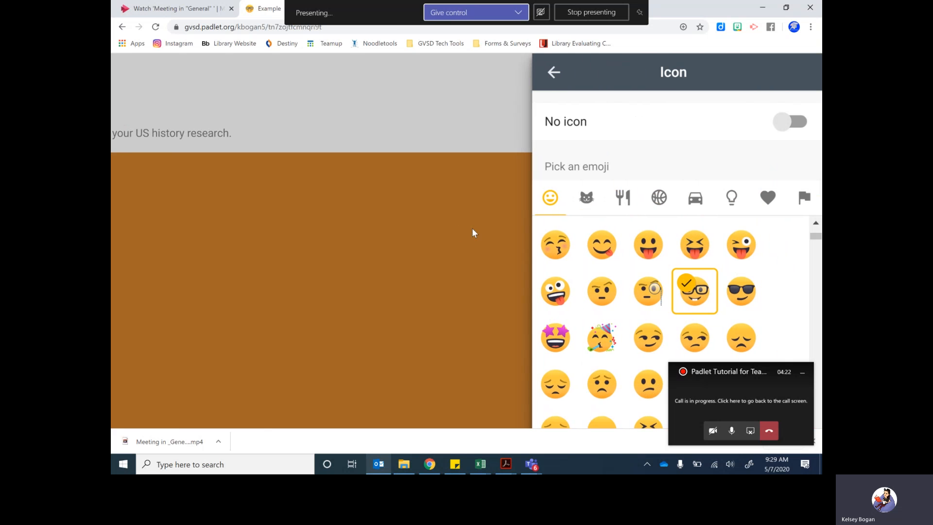
{"action": "left_click", "coordinate": [564, 80]}
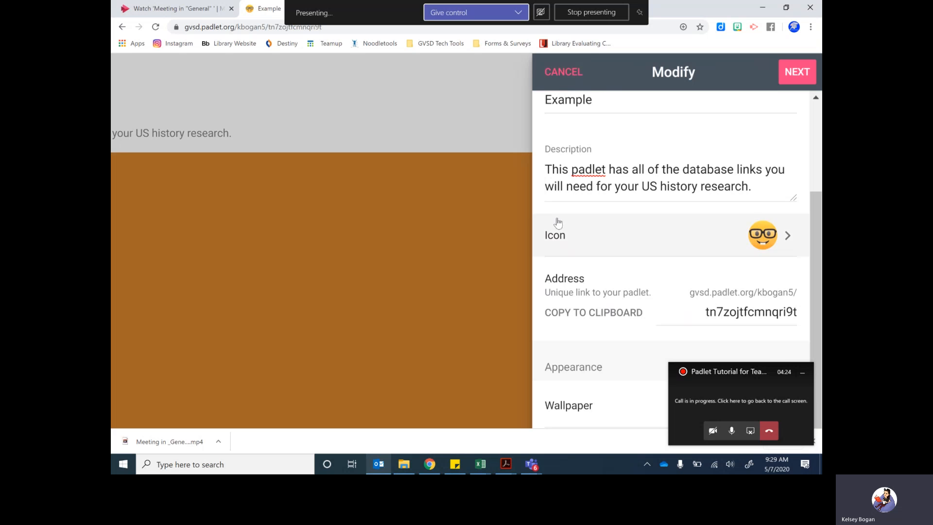
Set the padlet's wallpaper to the "Thanks, Teachers" pattern from Textures and Patterns and return to the settings.
{"action": "scroll", "coordinate": [618, 265], "scroll_direction": "down", "scroll_amount": 5}
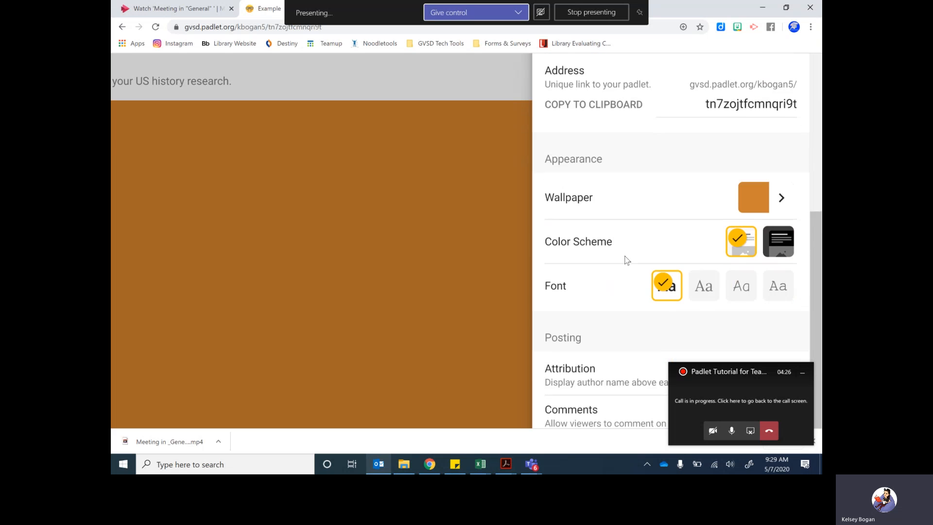
{"action": "scroll", "coordinate": [627, 260], "scroll_direction": "down", "scroll_amount": 1}
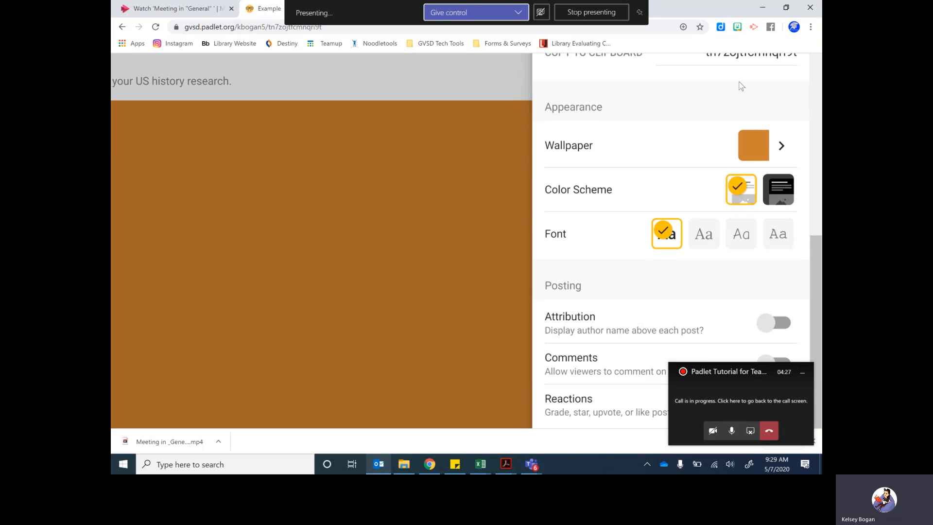
{"action": "left_click", "coordinate": [756, 148]}
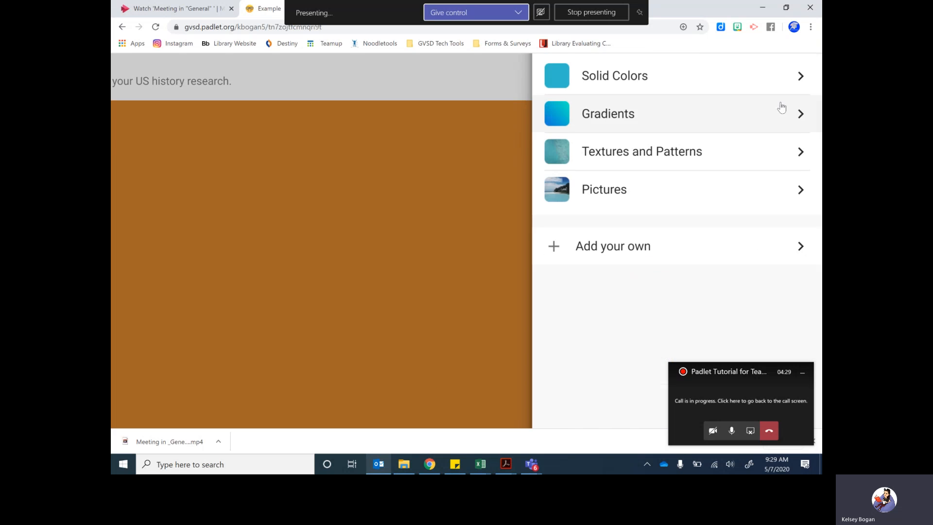
{"action": "left_click", "coordinate": [711, 166]}
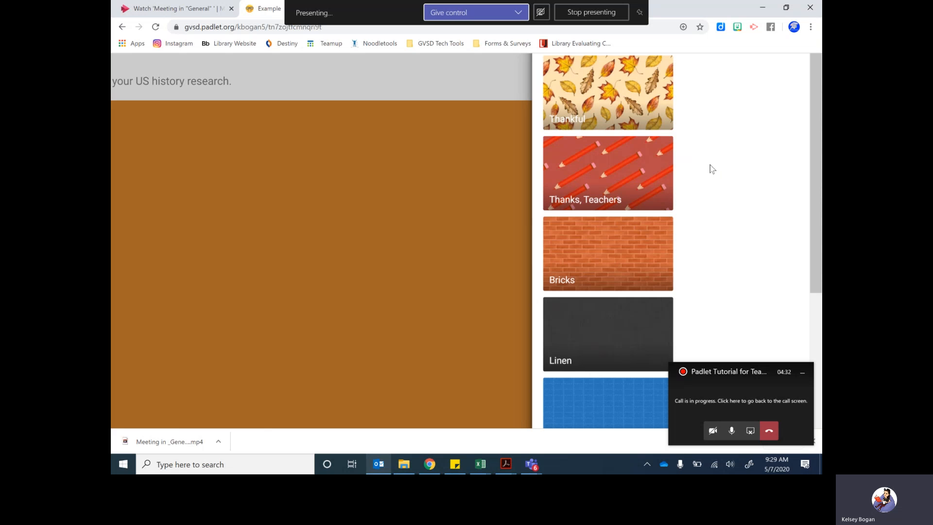
{"action": "left_click", "coordinate": [656, 175]}
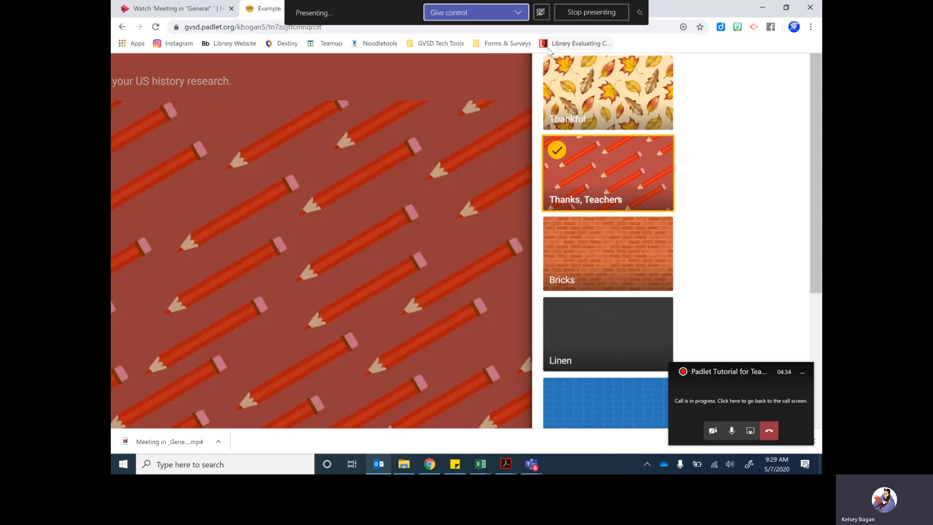
{"action": "scroll", "coordinate": [596, 107], "scroll_direction": "up", "scroll_amount": 3}
{"action": "left_click", "coordinate": [554, 74]}
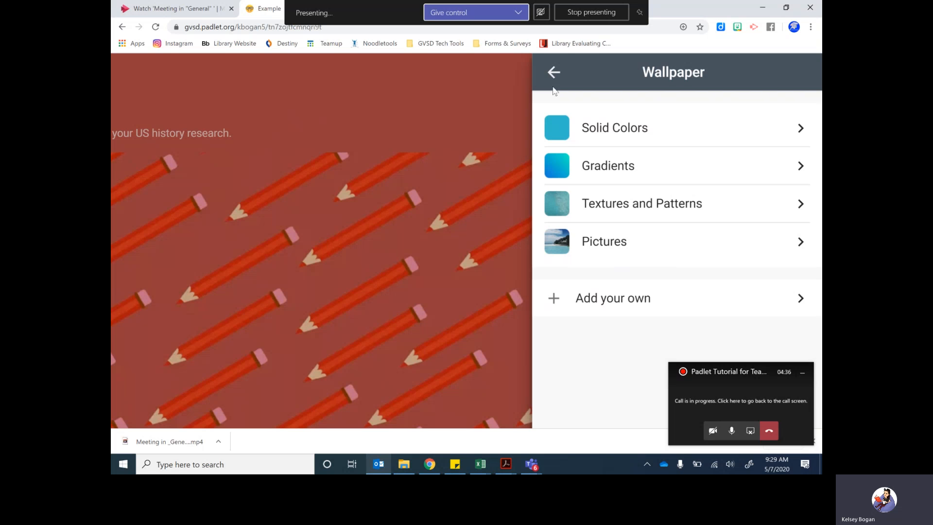
{"action": "left_click", "coordinate": [554, 75]}
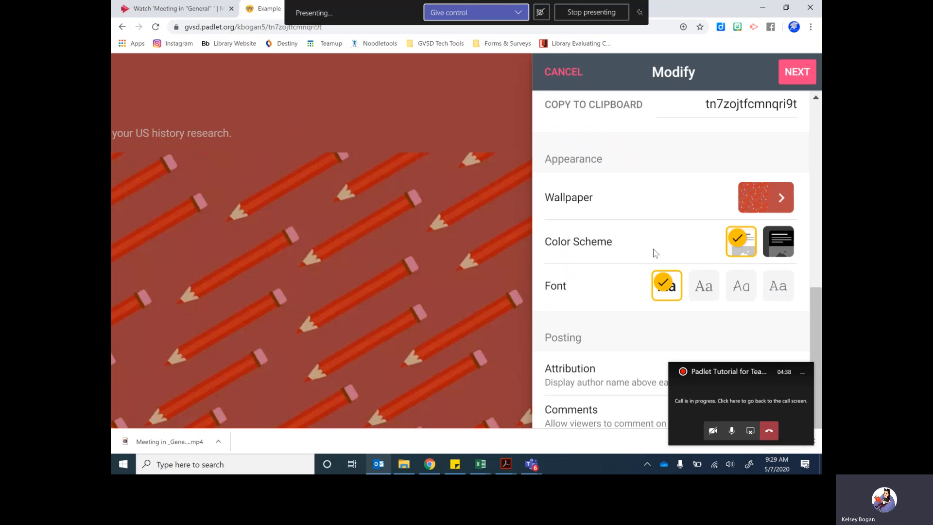
Turn on author attribution above each post and allow viewers to comment on posts.
{"action": "scroll", "coordinate": [656, 246], "scroll_direction": "down", "scroll_amount": 1}
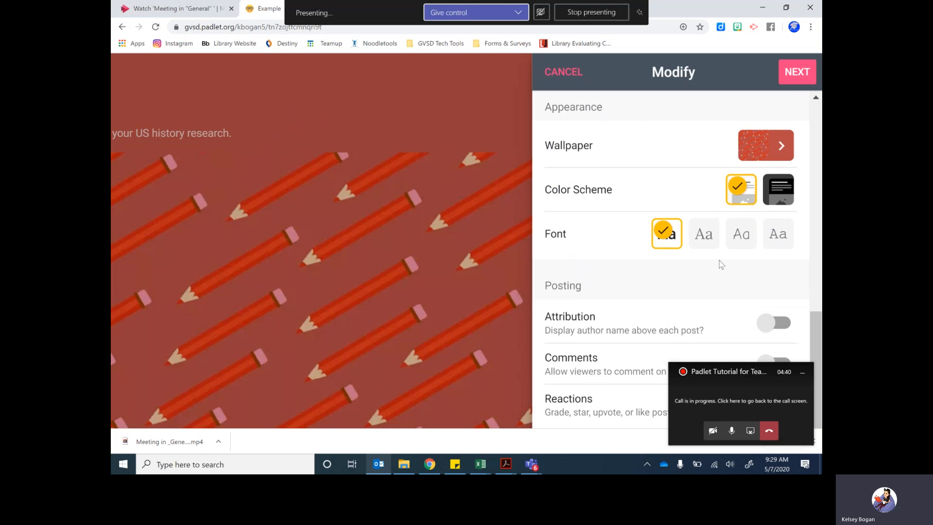
{"action": "scroll", "coordinate": [721, 264], "scroll_direction": "down", "scroll_amount": 2}
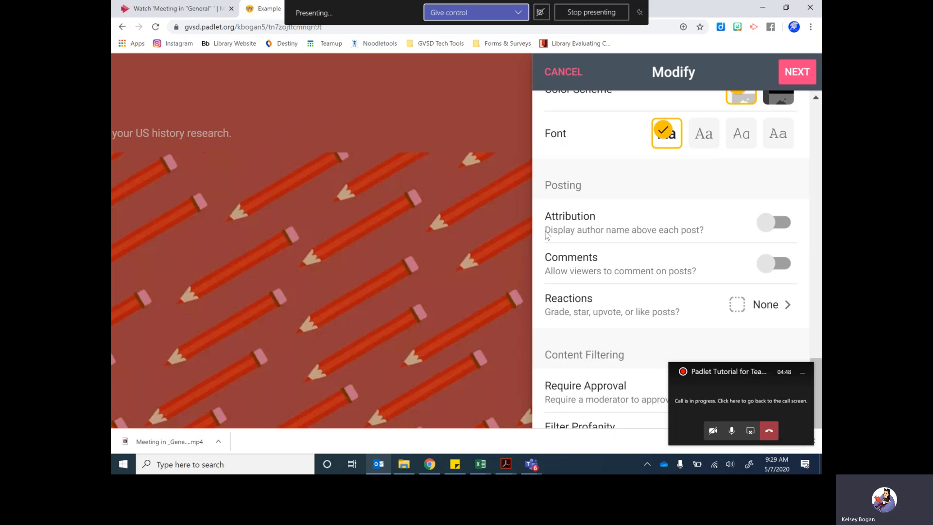
{"action": "triple_click", "coordinate": [663, 224]}
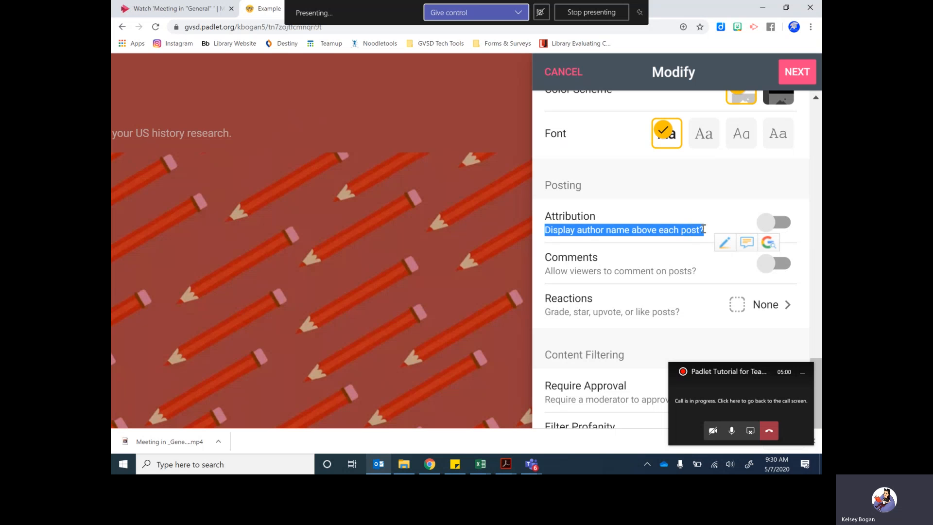
{"action": "left_click", "coordinate": [782, 224]}
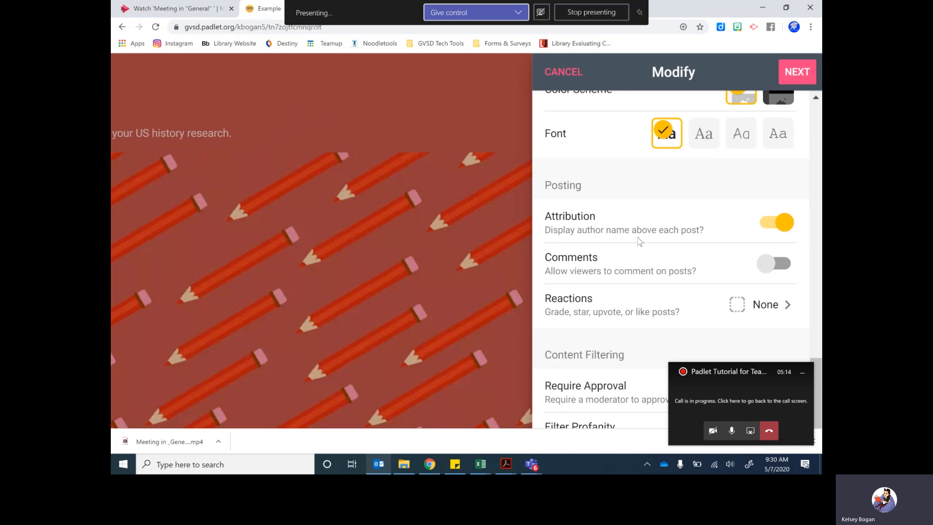
{"action": "scroll", "coordinate": [611, 214], "scroll_direction": "down", "scroll_amount": 1}
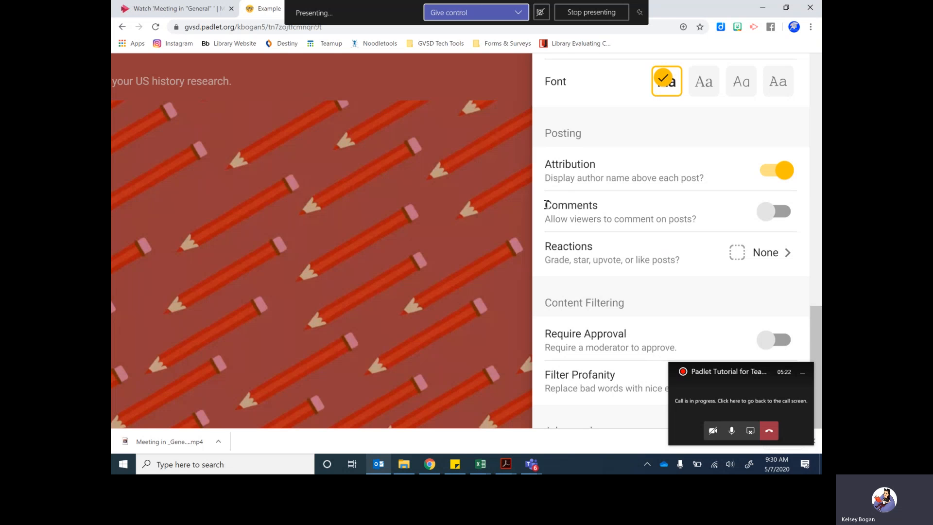
{"action": "left_click", "coordinate": [774, 213]}
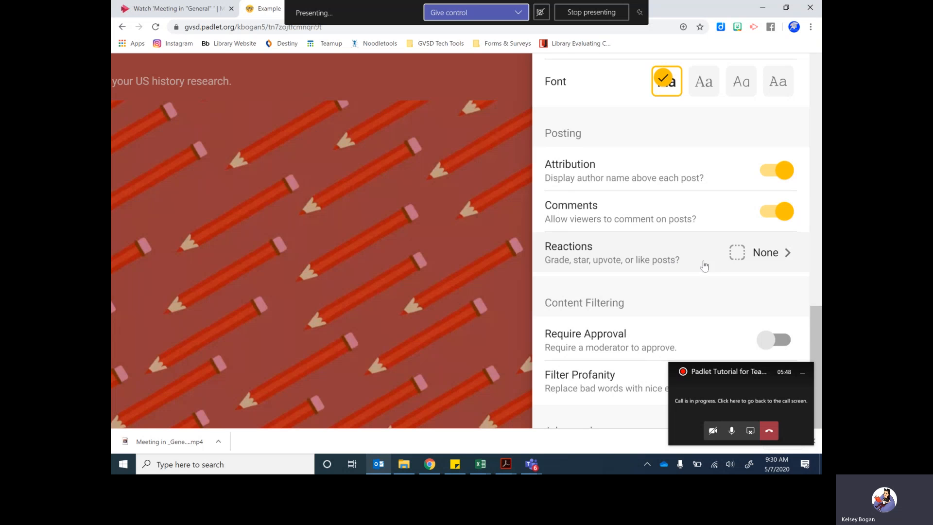
Set the padlet's post reactions to Like and return to the settings.
{"action": "left_click", "coordinate": [763, 253]}
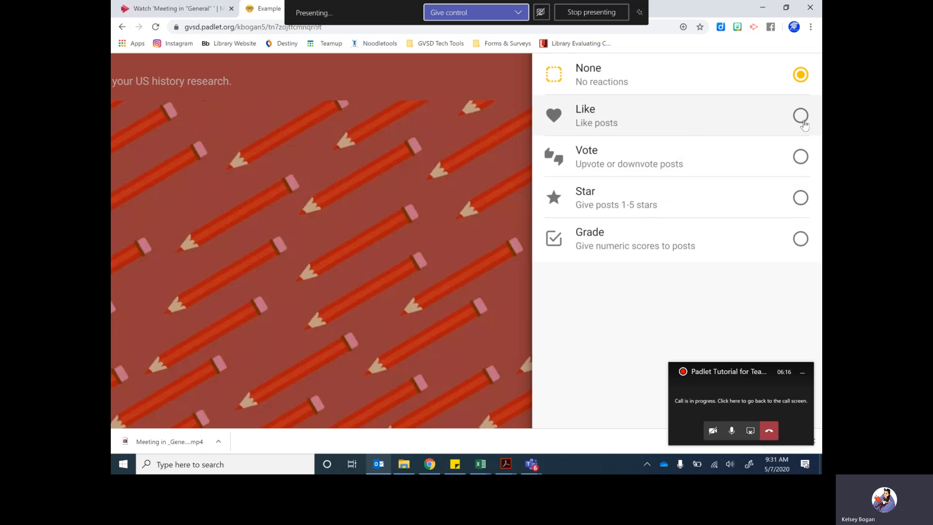
{"action": "left_click", "coordinate": [638, 122]}
{"action": "scroll", "coordinate": [625, 130], "scroll_direction": "up", "scroll_amount": 1}
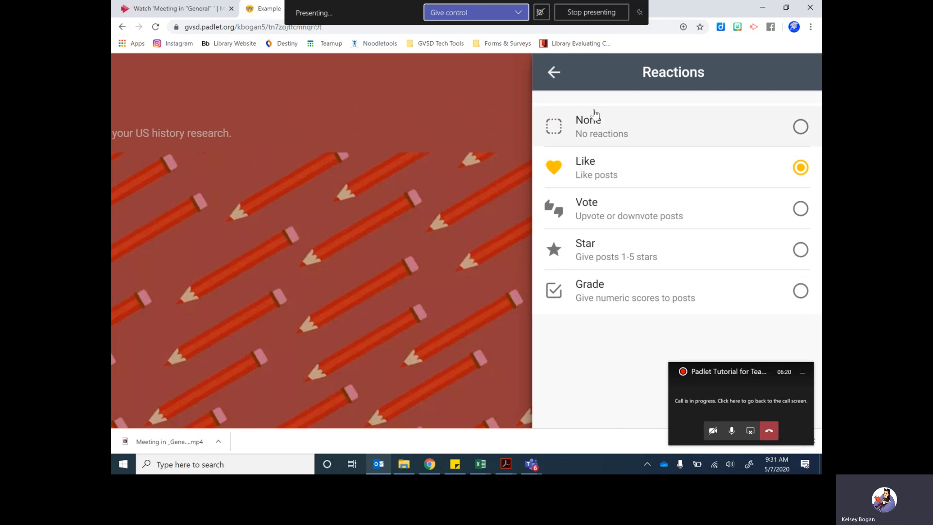
{"action": "left_click", "coordinate": [550, 75]}
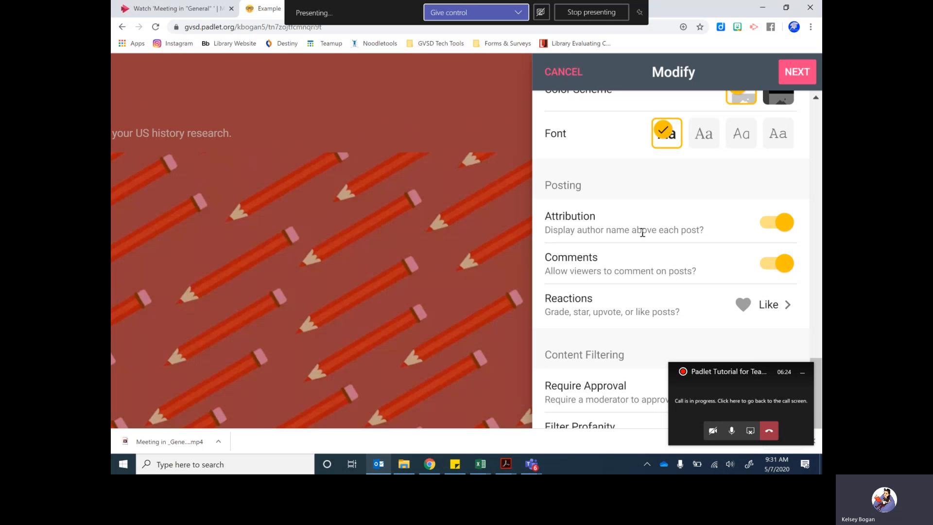
Turn on Require Approval and Filter Profanity in the padlet's content filtering.
{"action": "scroll", "coordinate": [642, 233], "scroll_direction": "down", "scroll_amount": 3}
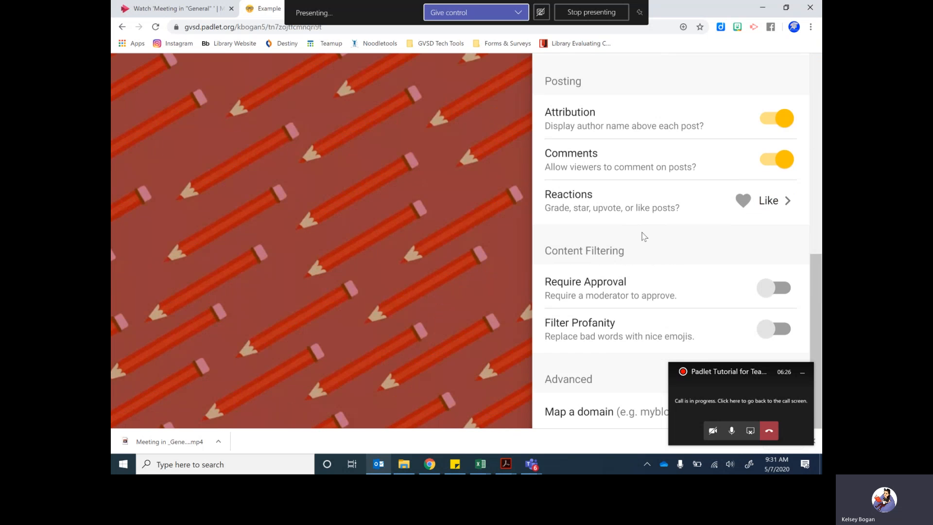
{"action": "scroll", "coordinate": [644, 236], "scroll_direction": "down", "scroll_amount": 2}
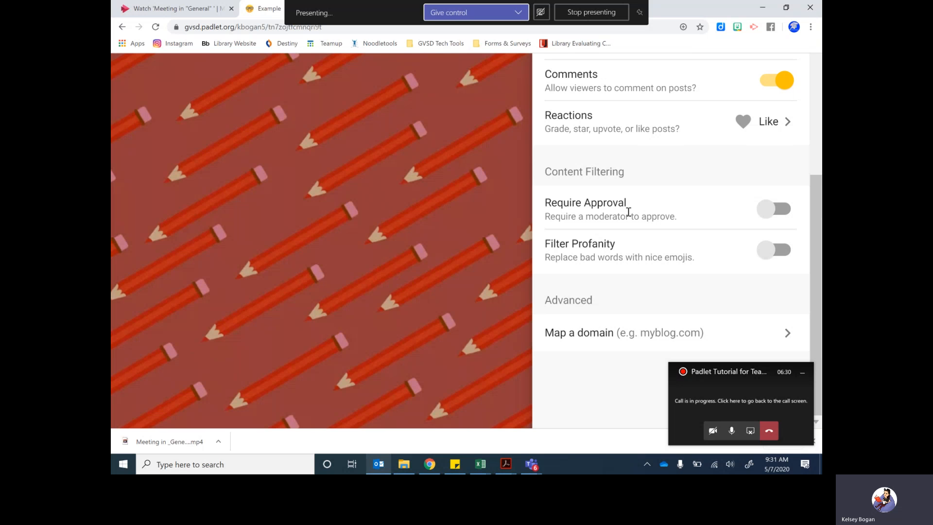
{"action": "left_click", "coordinate": [784, 214]}
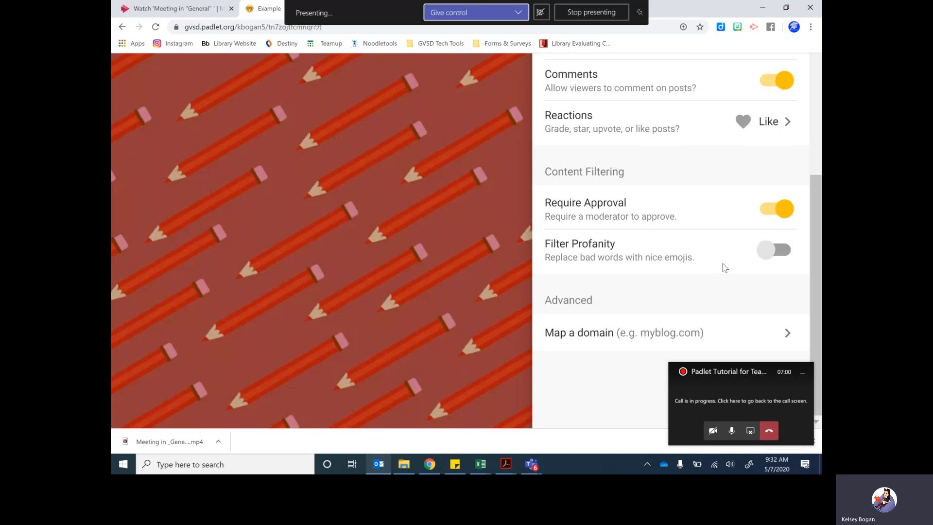
{"action": "left_click", "coordinate": [772, 258]}
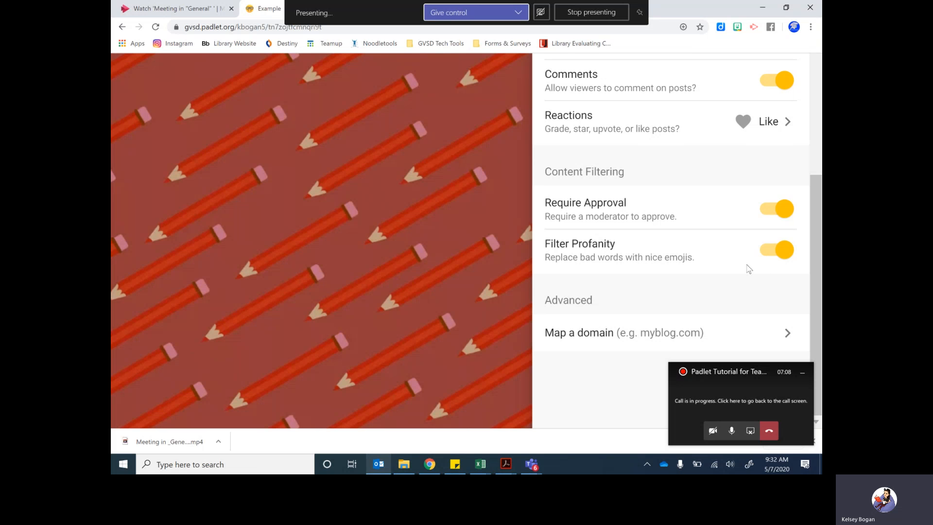
Finish the padlet's setup, proceed to posting and minimize the floating call window.
{"action": "scroll", "coordinate": [736, 271], "scroll_direction": "up", "scroll_amount": 10}
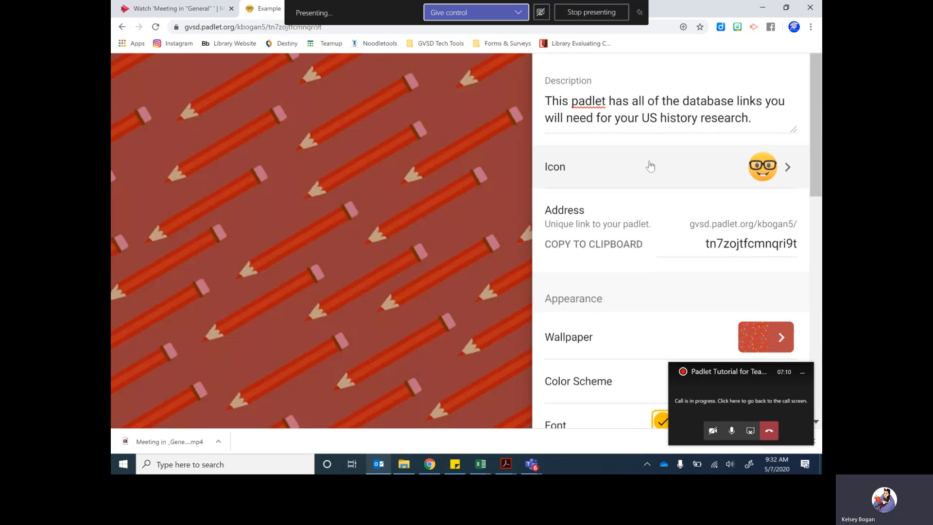
{"action": "scroll", "coordinate": [650, 167], "scroll_direction": "up", "scroll_amount": 6}
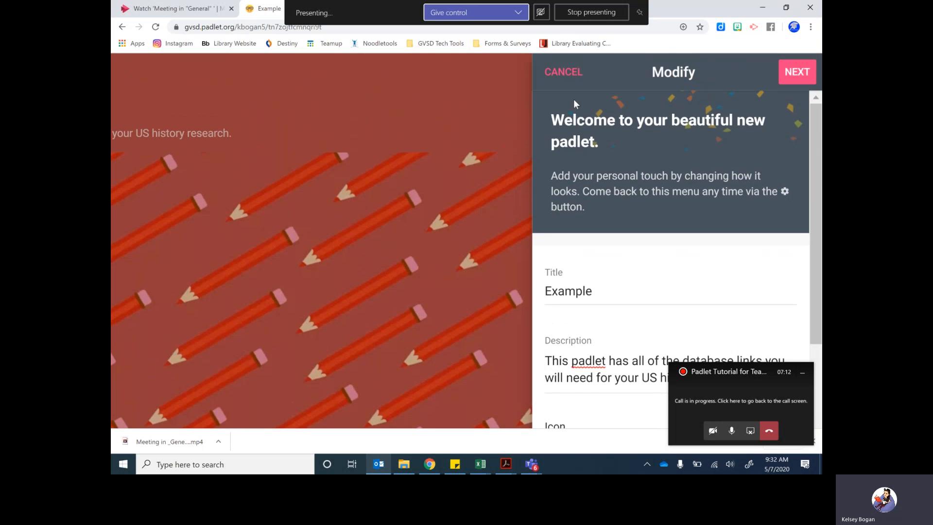
{"action": "left_click", "coordinate": [797, 71]}
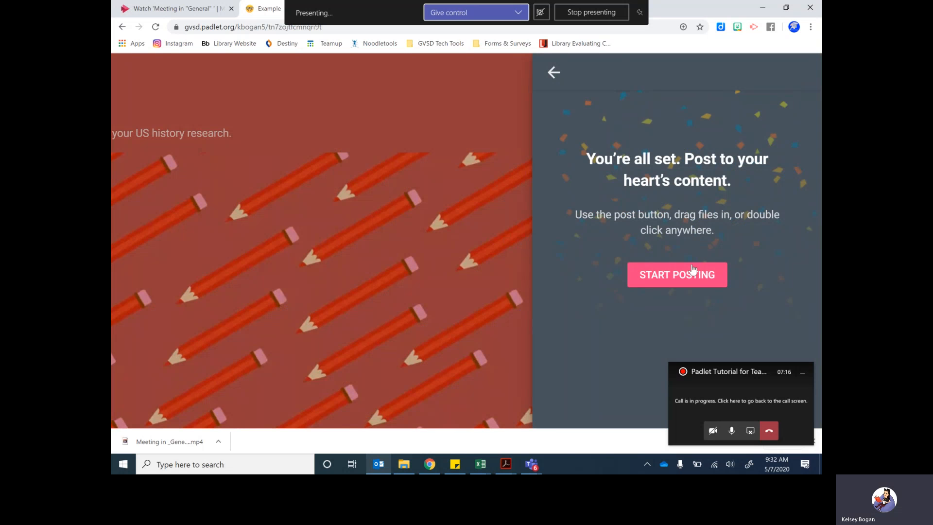
{"action": "left_click", "coordinate": [688, 281]}
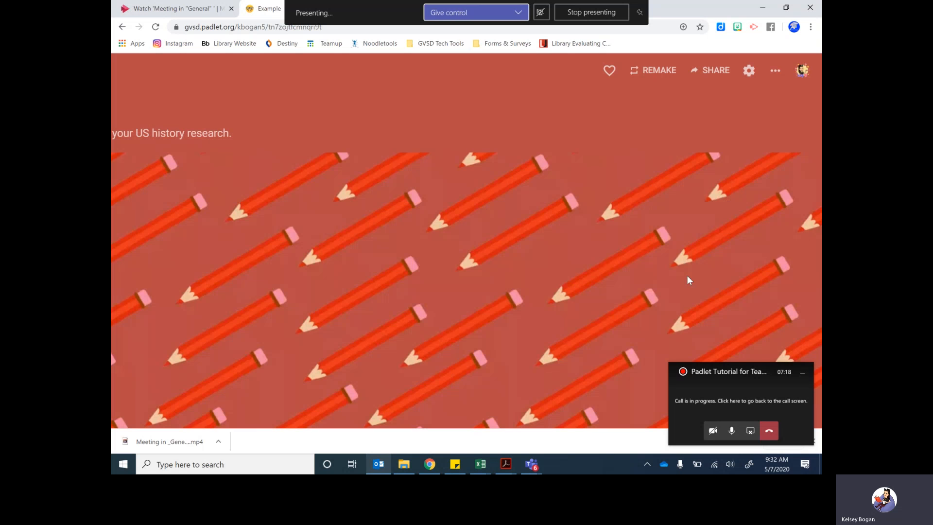
{"action": "left_click", "coordinate": [803, 374]}
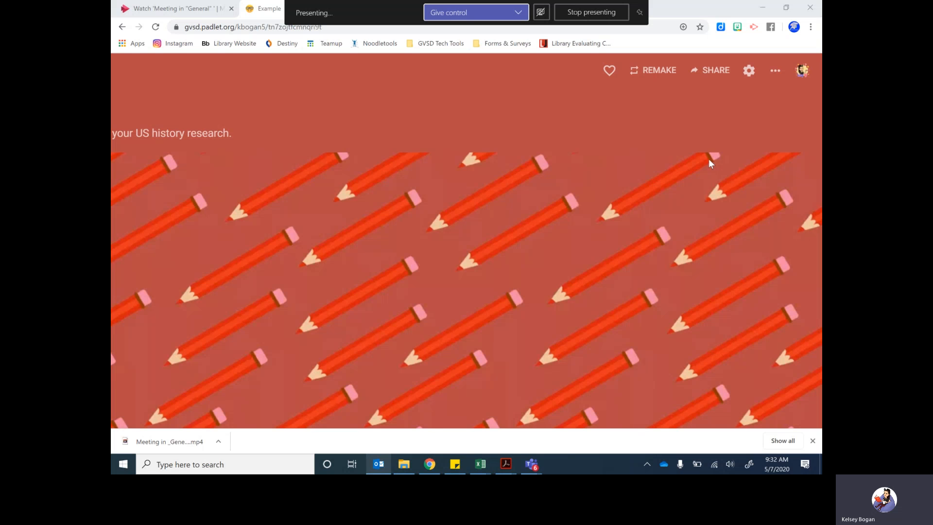
Open the padlet's privacy settings from its sharing options and review the Private, Password, Secret and Org wide choices.
{"action": "left_click", "coordinate": [716, 74]}
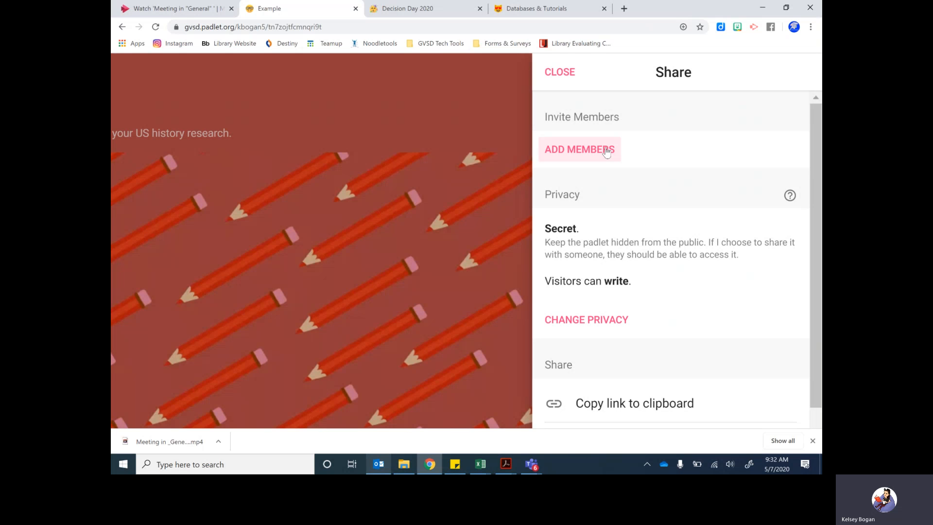
{"action": "scroll", "coordinate": [606, 152], "scroll_direction": "down", "scroll_amount": 1}
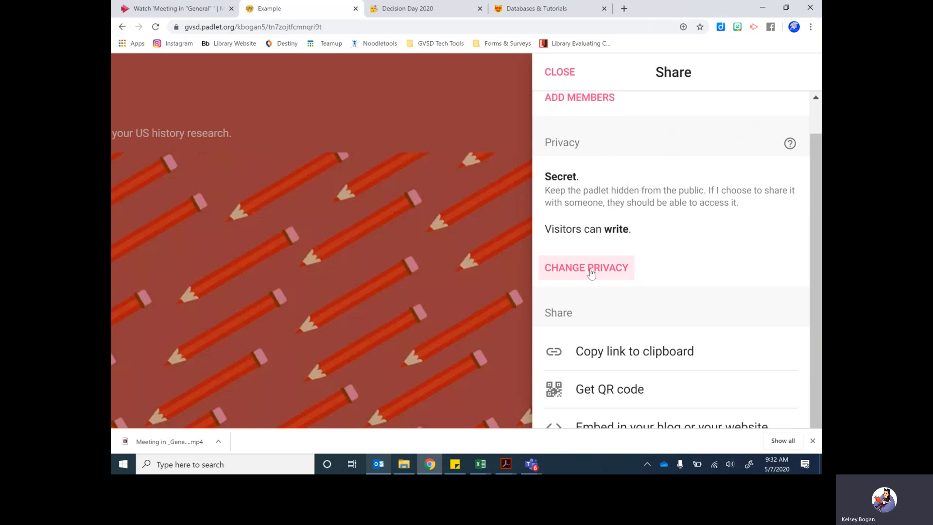
{"action": "left_click", "coordinate": [592, 273]}
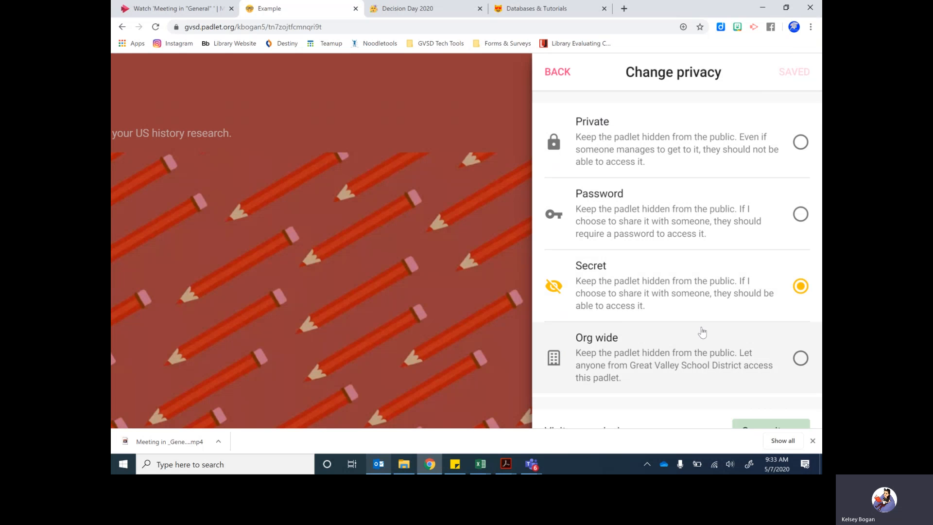
{"action": "scroll", "coordinate": [703, 332], "scroll_direction": "down", "scroll_amount": 1}
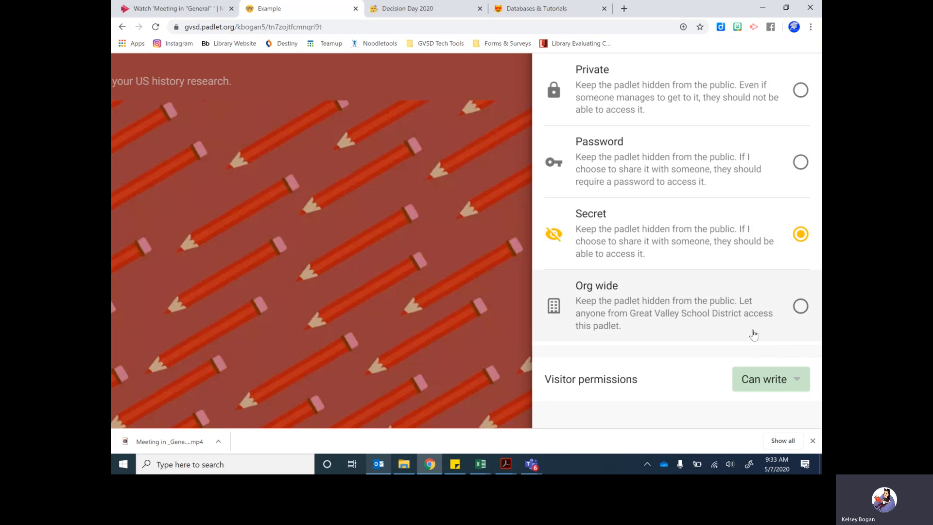
{"action": "scroll", "coordinate": [732, 340], "scroll_direction": "down", "scroll_amount": 3}
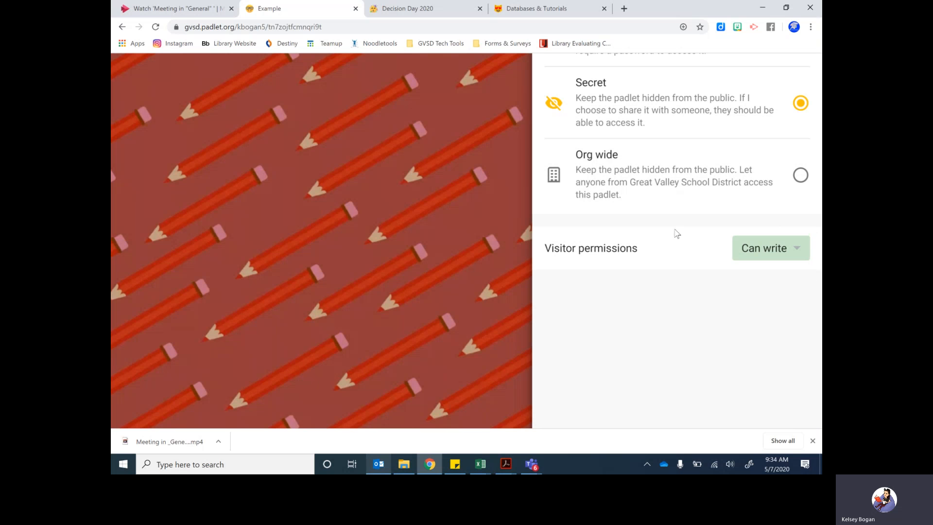
Review the Can read, Can write and Can edit visitor permissions and close the choices without changing the permission.
{"action": "left_click_drag", "start_coordinate": [547, 245], "coordinate": [637, 249]}
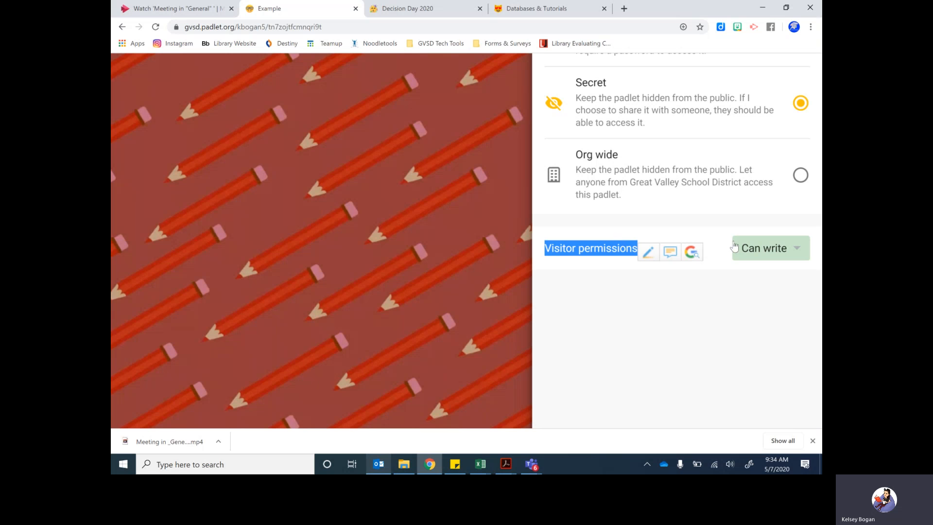
{"action": "left_click", "coordinate": [803, 253]}
{"action": "scroll", "coordinate": [786, 263], "scroll_direction": "up", "scroll_amount": 2}
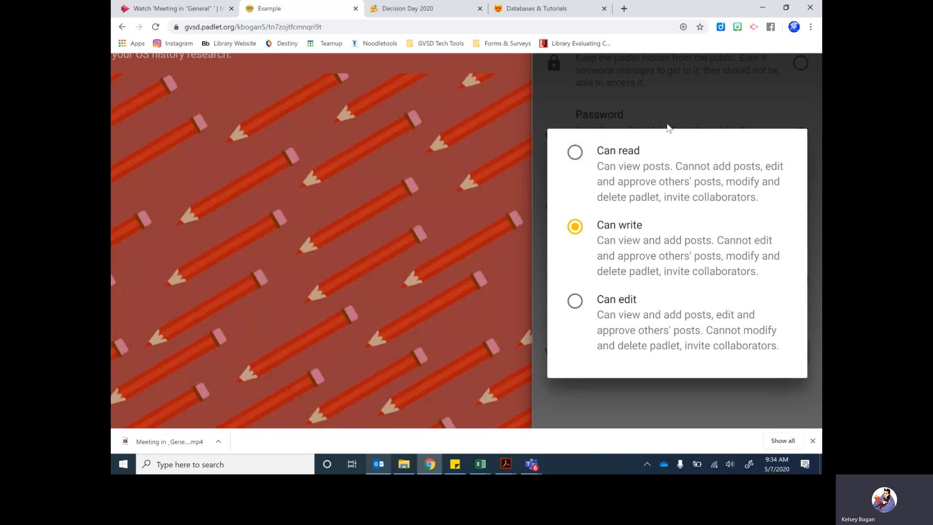
{"action": "scroll", "coordinate": [718, 162], "scroll_direction": "down", "scroll_amount": 3}
{"action": "scroll", "coordinate": [718, 163], "scroll_direction": "up", "scroll_amount": 5}
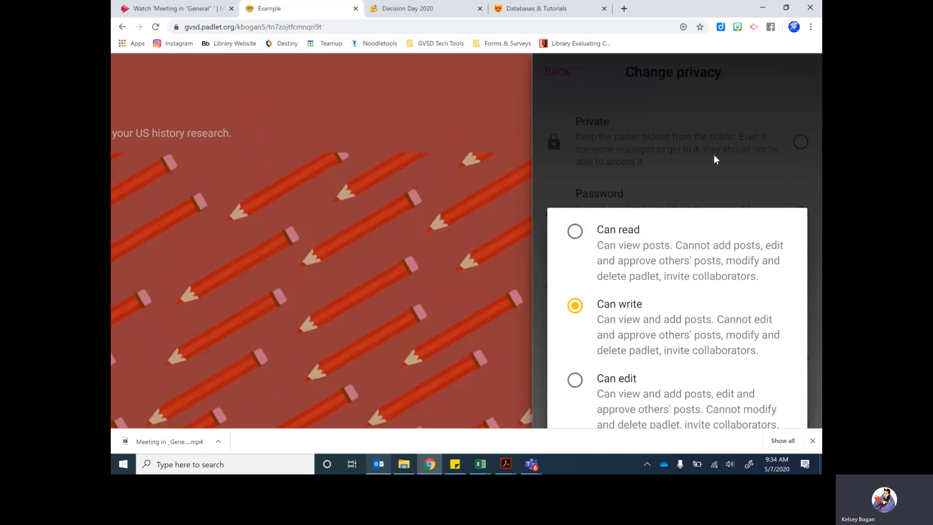
{"action": "left_click", "coordinate": [714, 155]}
{"action": "scroll", "coordinate": [718, 232], "scroll_direction": "down", "scroll_amount": 5}
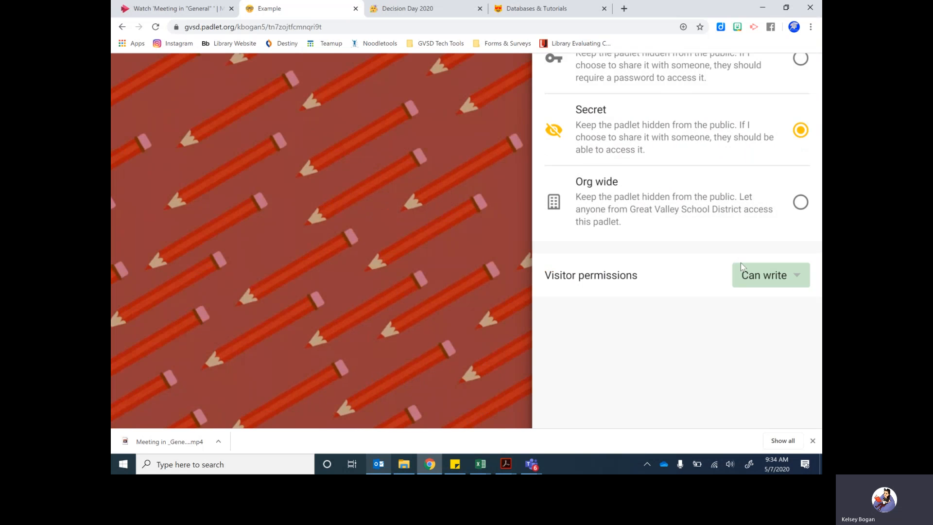
{"action": "scroll", "coordinate": [729, 297], "scroll_direction": "up", "scroll_amount": 5}
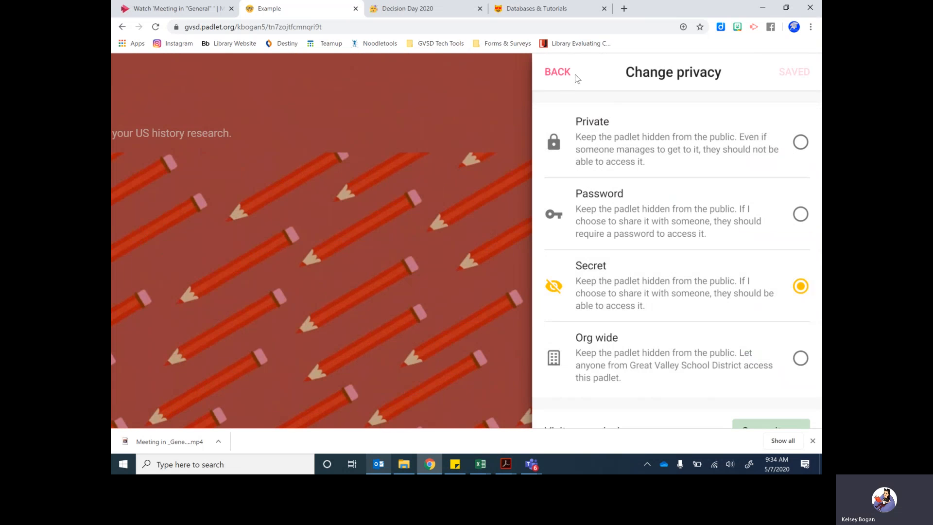
Leave the privacy settings, review the padlet's Share and Export options, and close the sharing pane.
{"action": "left_click", "coordinate": [558, 73]}
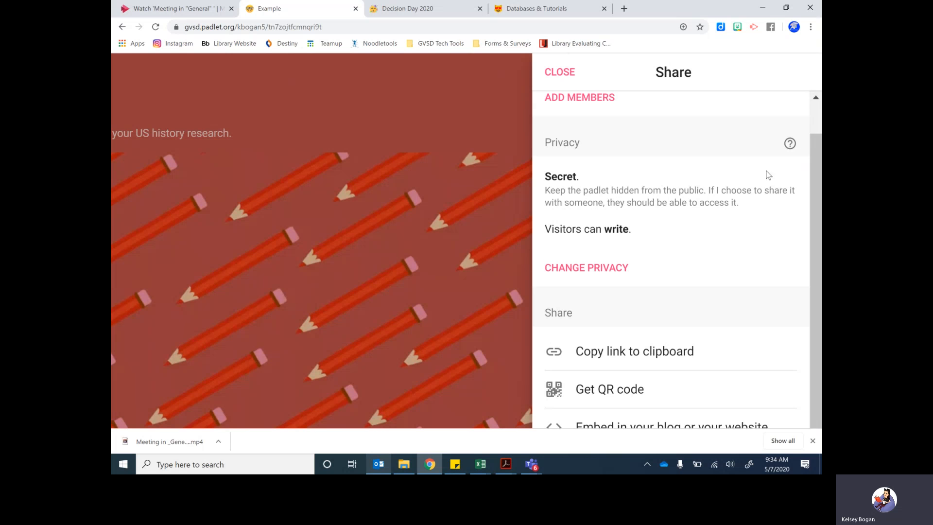
{"action": "scroll", "coordinate": [743, 263], "scroll_direction": "down", "scroll_amount": 1}
{"action": "scroll", "coordinate": [743, 263], "scroll_direction": "down", "scroll_amount": 3}
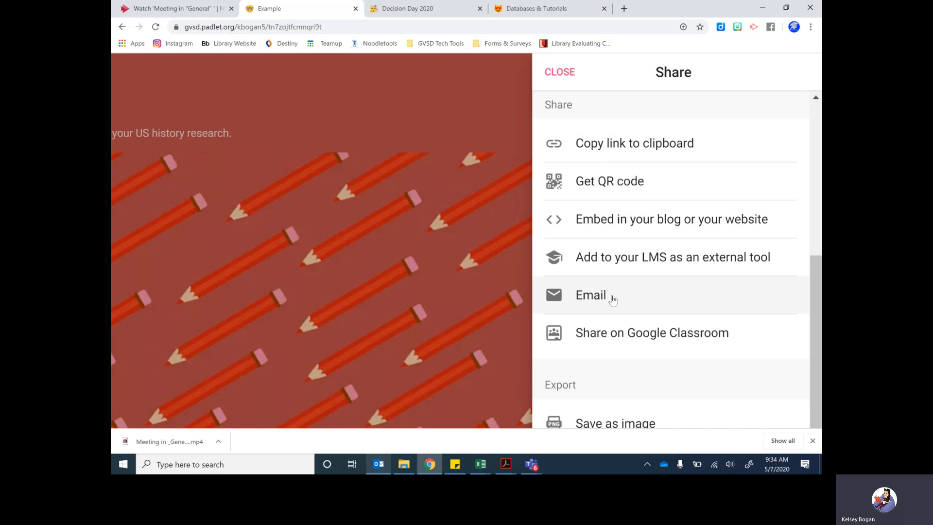
{"action": "scroll", "coordinate": [647, 369], "scroll_direction": "down", "scroll_amount": 2}
{"action": "scroll", "coordinate": [641, 342], "scroll_direction": "up", "scroll_amount": 6}
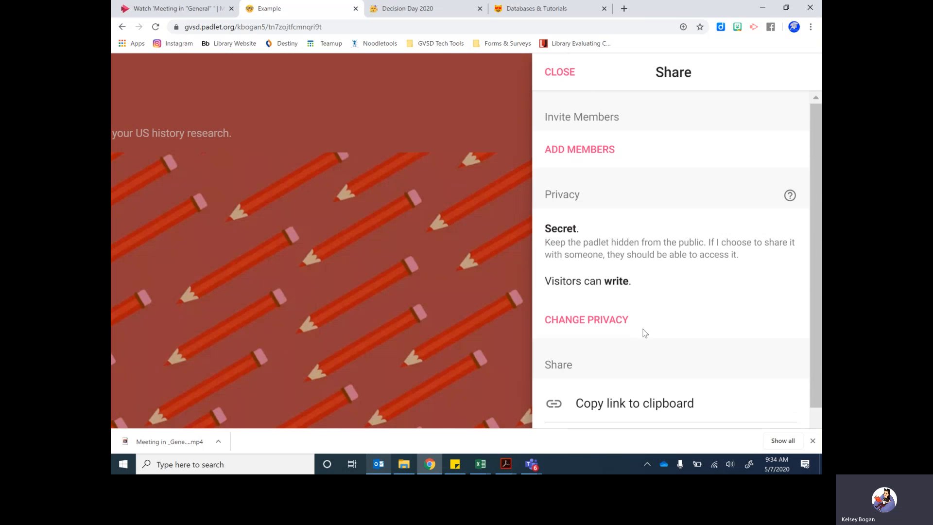
{"action": "left_click", "coordinate": [560, 73]}
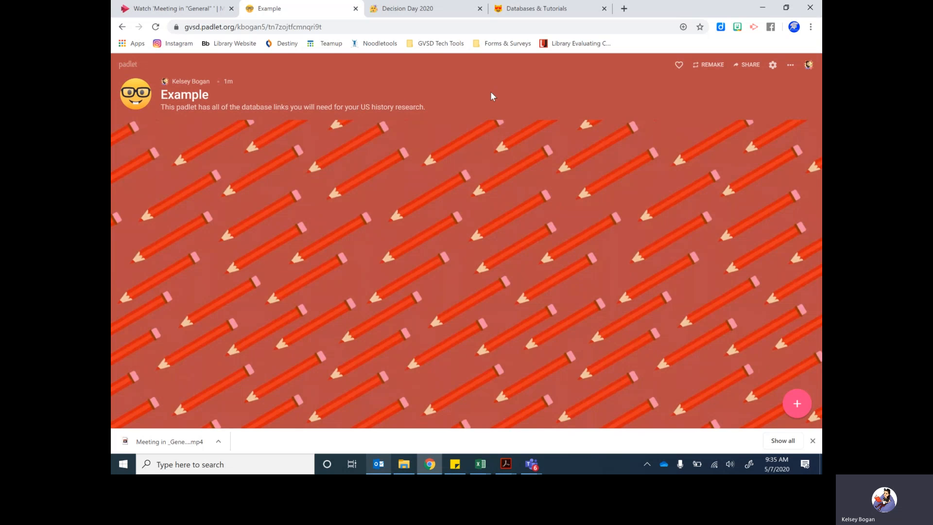
Open the Library Website bookmark in a new tab, copy its address, and paste it onto the Example padlet as a link post.
{"action": "left_click", "coordinate": [624, 9]}
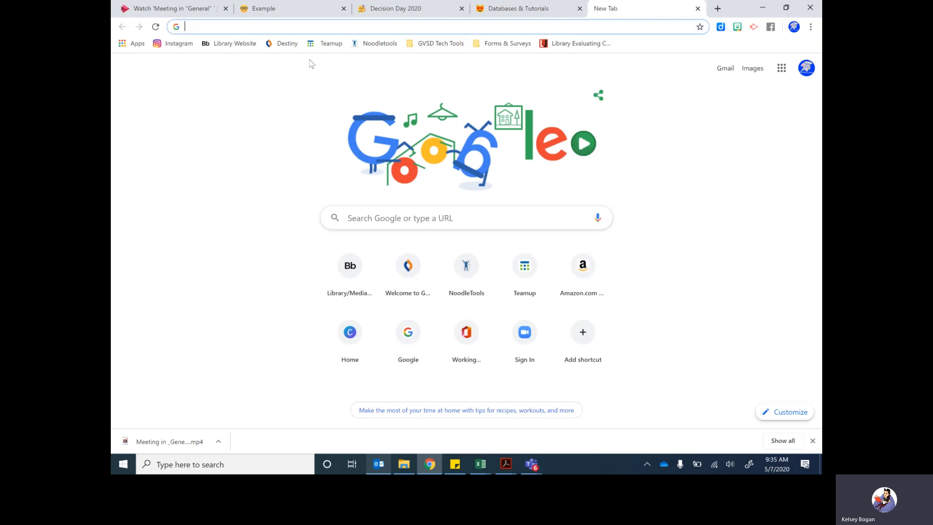
{"action": "left_click", "coordinate": [233, 43]}
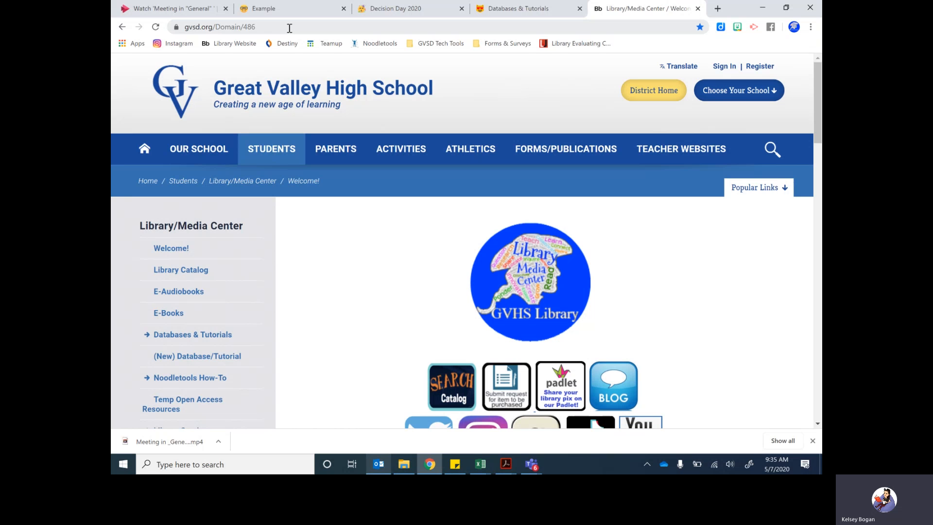
{"action": "left_click", "coordinate": [289, 28]}
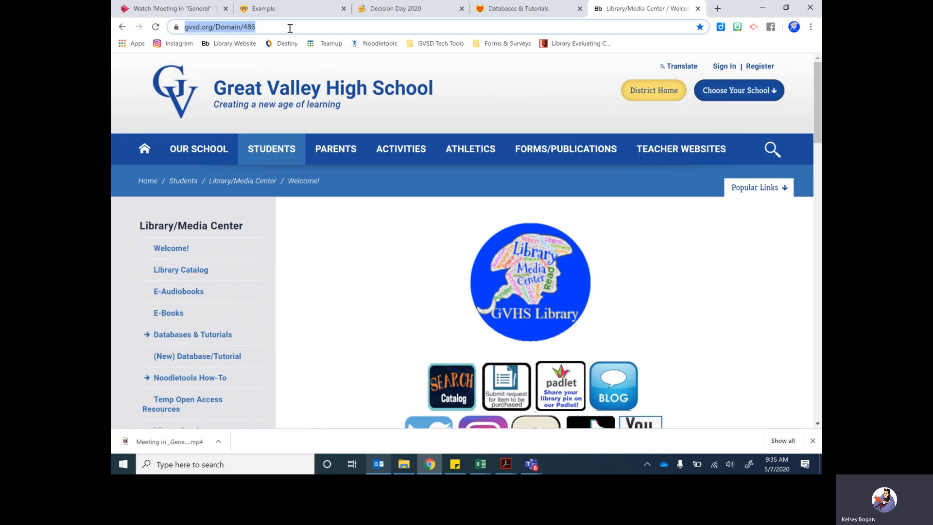
{"action": "left_click", "coordinate": [536, 6]}
{"action": "left_click", "coordinate": [307, 5]}
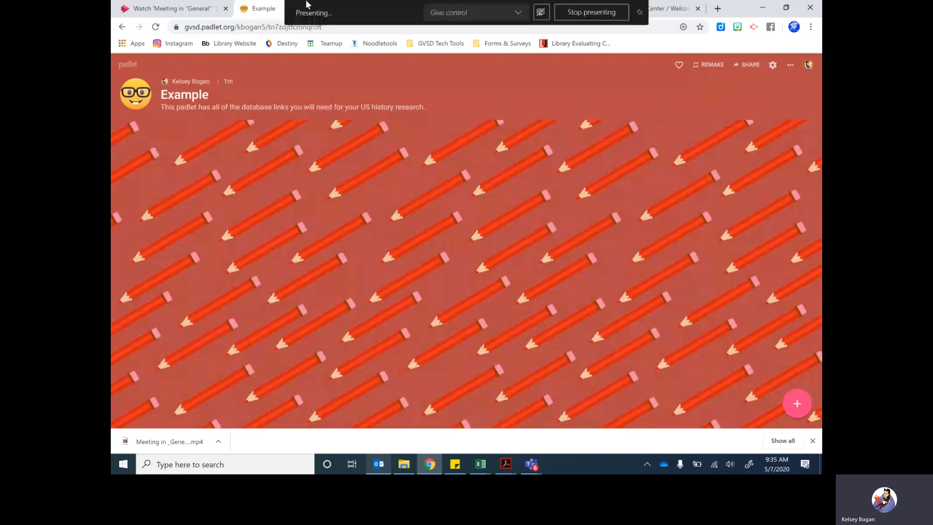
{"action": "right_click", "coordinate": [345, 270]}
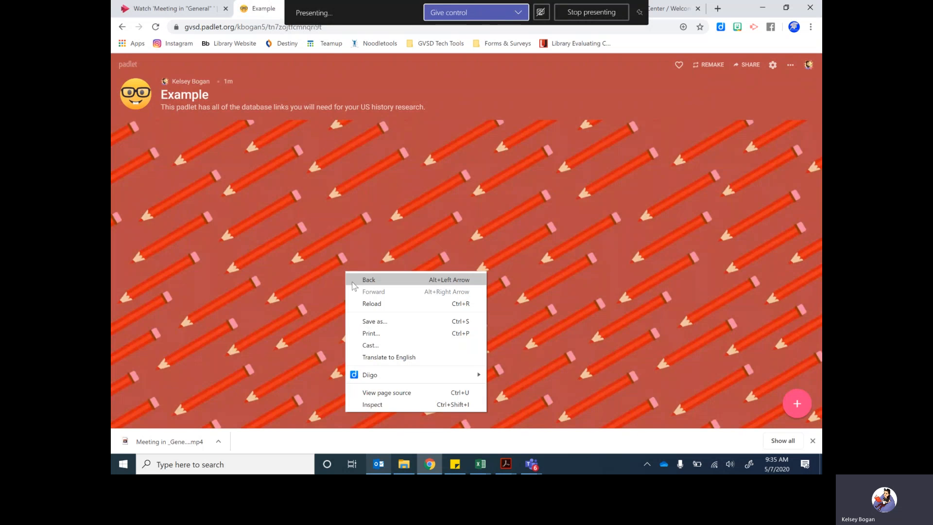
{"action": "left_click", "coordinate": [310, 264]}
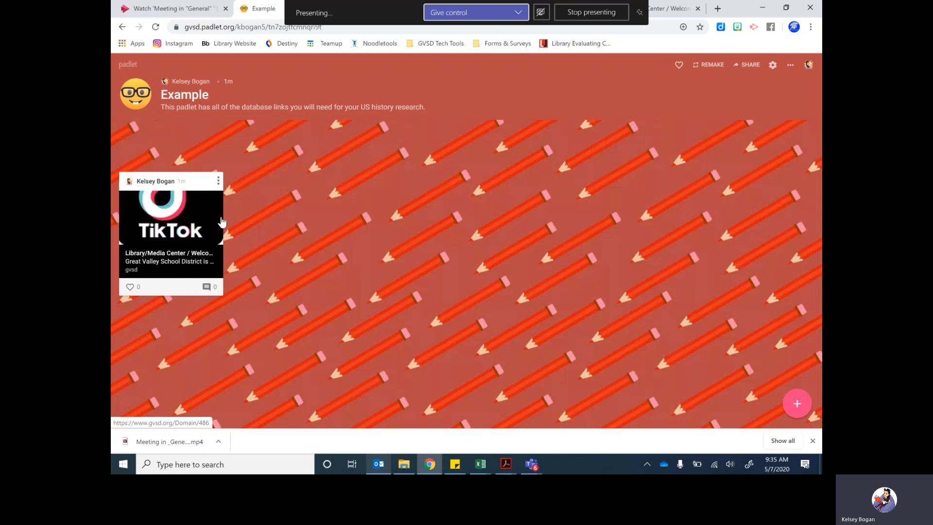
Enlarge the library link post, move it up under the padlet header, and title it "Library Website".
{"action": "left_click_drag", "start_coordinate": [223, 233], "coordinate": [261, 227]}
{"action": "left_click_drag", "start_coordinate": [202, 185], "coordinate": [209, 143]}
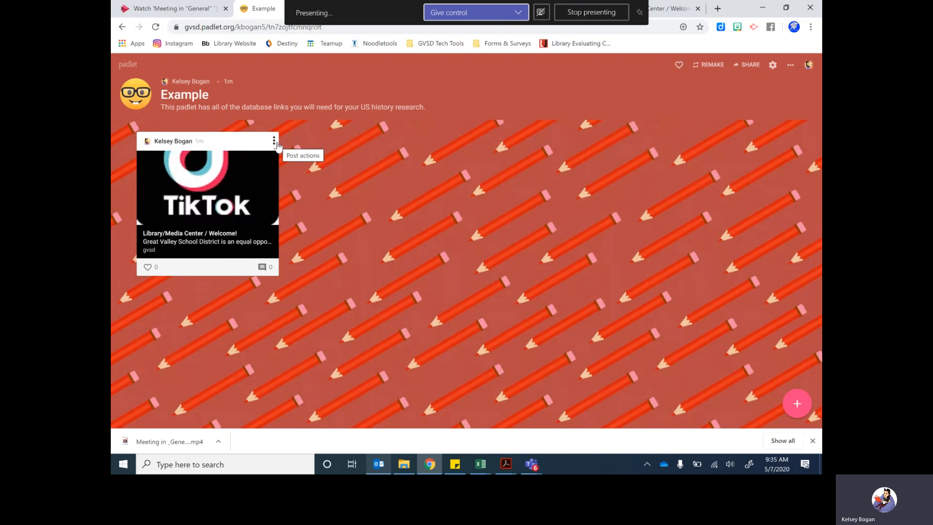
{"action": "left_click", "coordinate": [274, 142]}
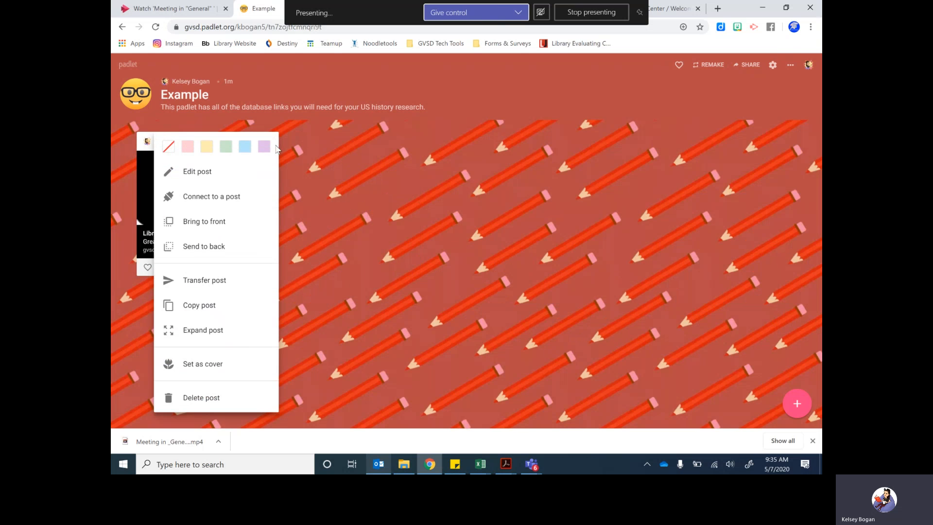
{"action": "left_click", "coordinate": [234, 174]}
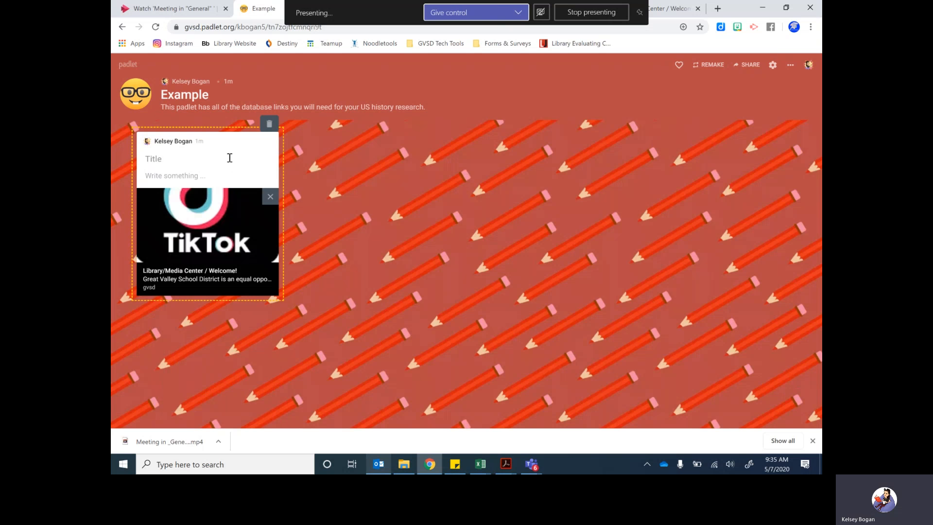
{"action": "type", "text": "Library We"}
{"action": "left_click", "coordinate": [219, 179]}
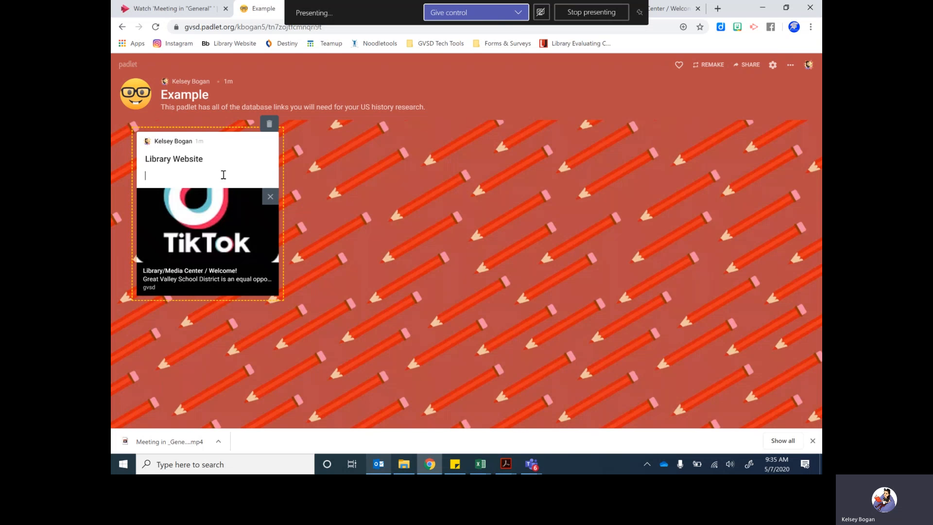
{"action": "left_click", "coordinate": [293, 192]}
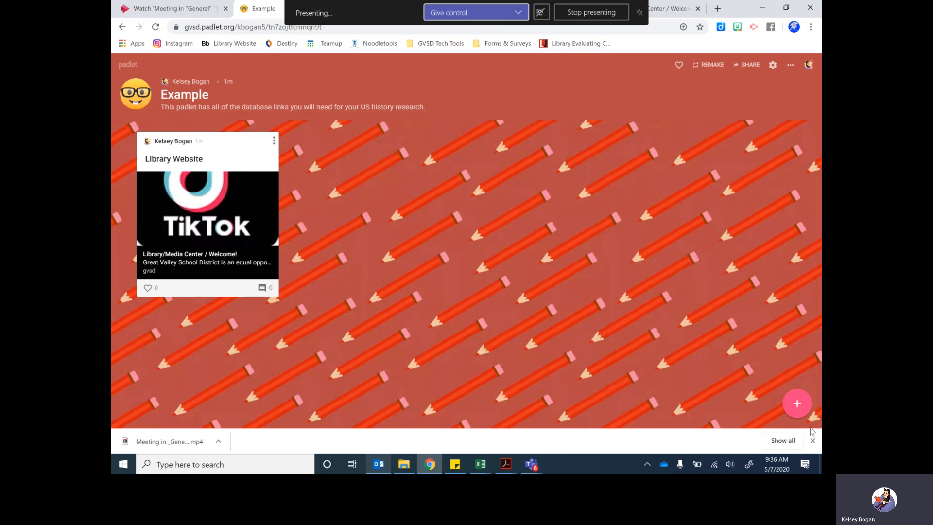
Add a second post beside the Library Website post, widen it, and title it "Example".
{"action": "left_click", "coordinate": [796, 403]}
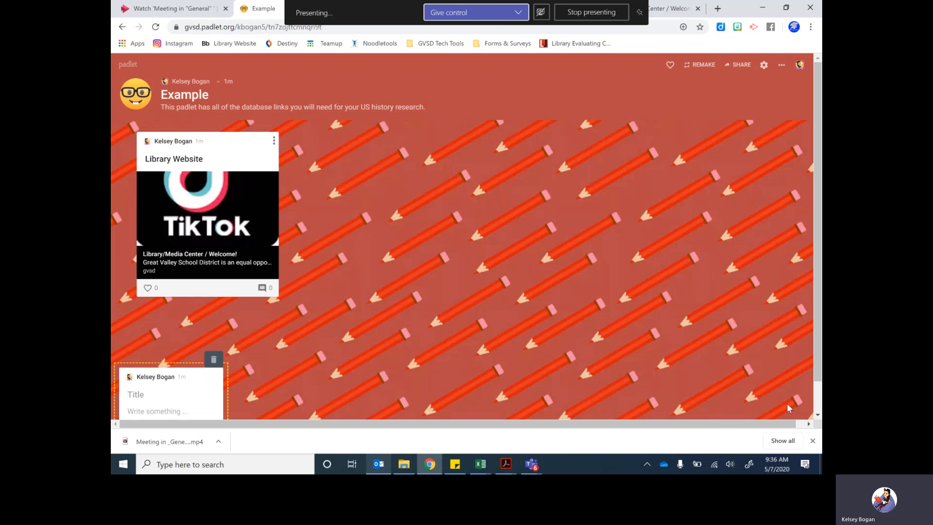
{"action": "left_click_drag", "start_coordinate": [149, 373], "coordinate": [362, 149]}
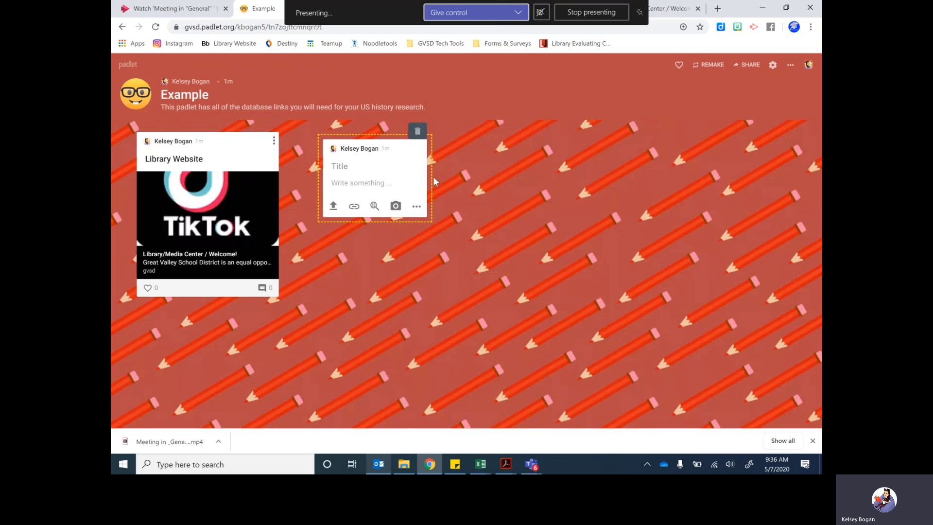
{"action": "left_click_drag", "start_coordinate": [431, 173], "coordinate": [514, 170]}
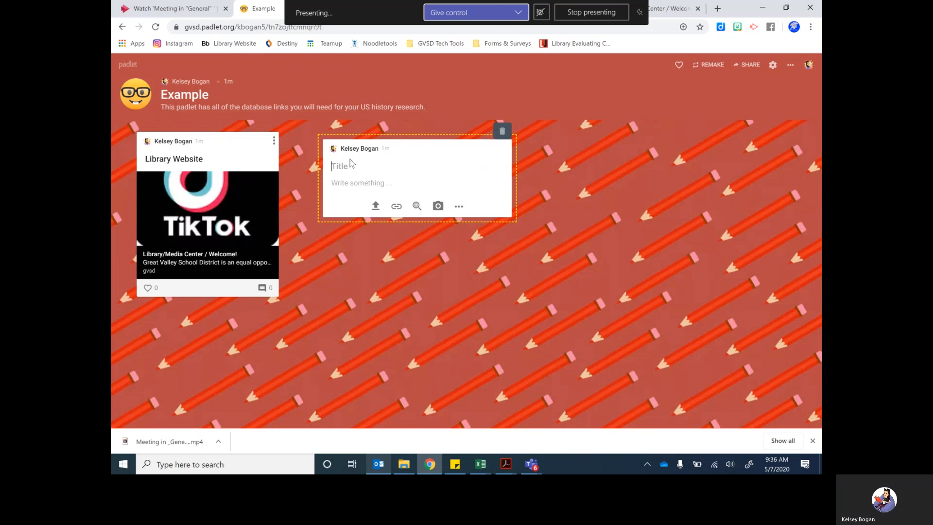
{"action": "type", "text": "Example"}
{"action": "left_click", "coordinate": [374, 184]}
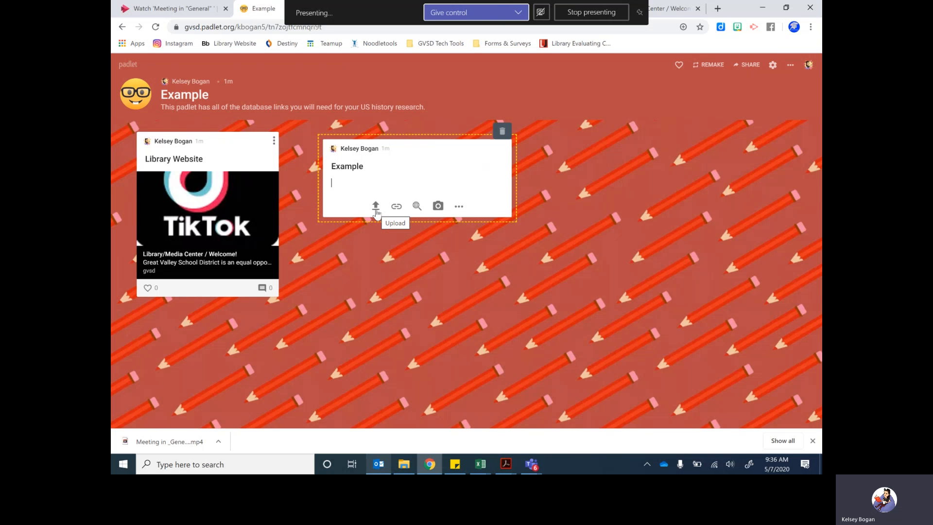
Review the link entry and the full list of attachment types for the Example post, and finish the post without an attachment.
{"action": "left_click", "coordinate": [394, 210]}
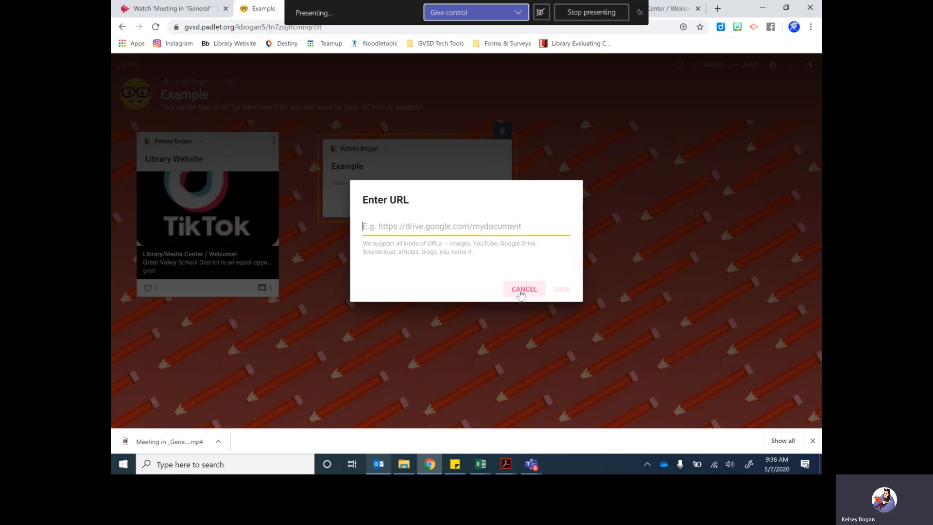
{"action": "left_click", "coordinate": [520, 291]}
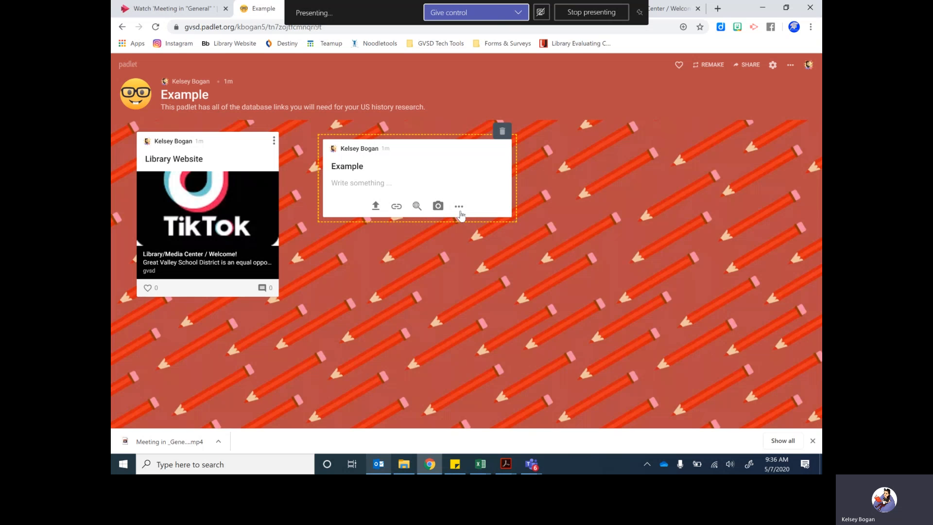
{"action": "left_click", "coordinate": [460, 209]}
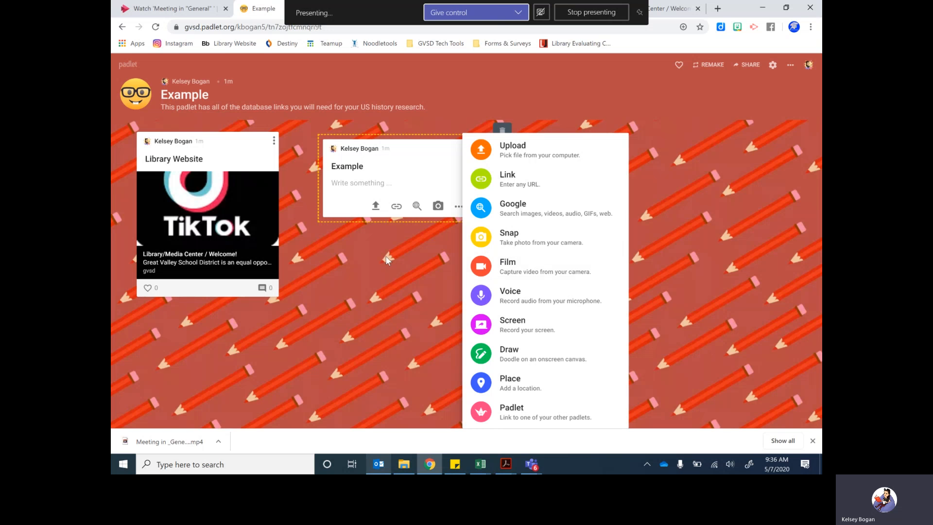
{"action": "left_click", "coordinate": [396, 264]}
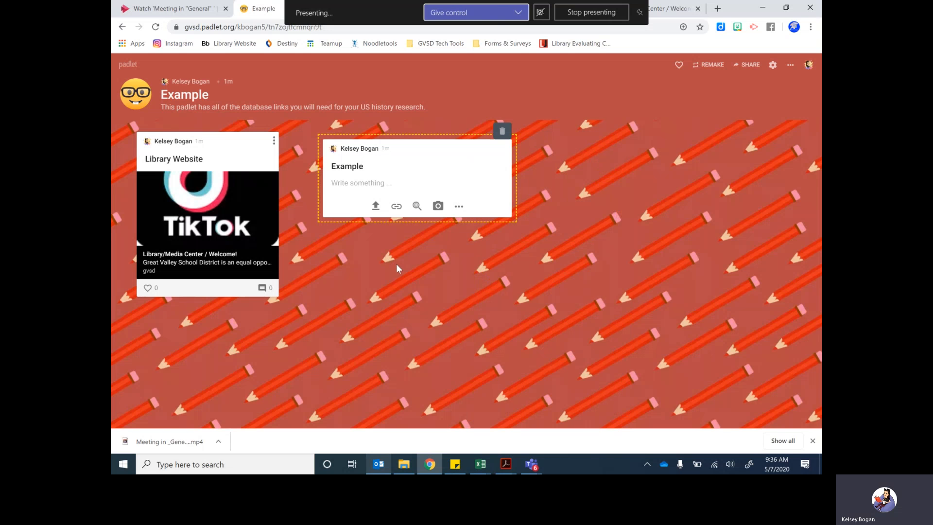
{"action": "left_click", "coordinate": [569, 201]}
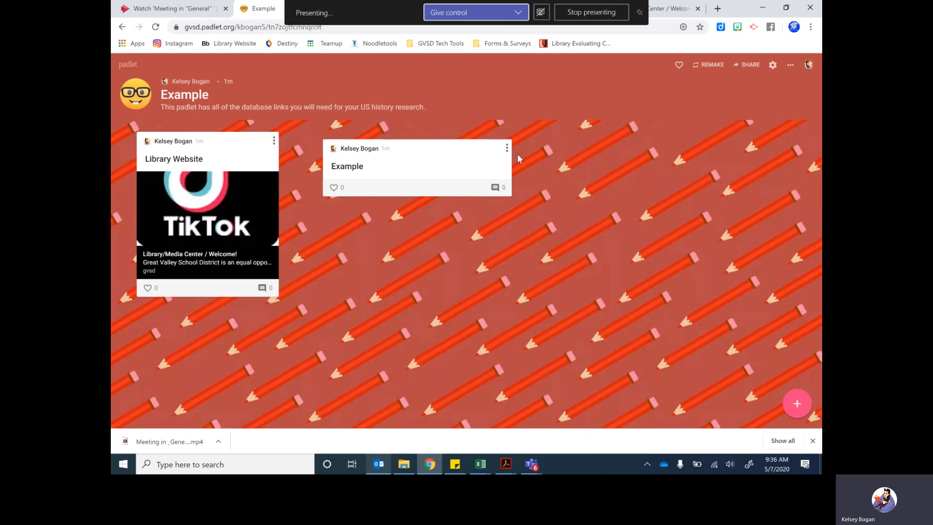
Connect the Example post to the Library Website post without a label, and adjust the Example post's position on the canvas.
{"action": "mouse_move", "coordinate": [474, 139]}
{"action": "left_mouse_down"}
{"action": "mouse_move", "coordinate": [481, 245]}
{"action": "mouse_move", "coordinate": [515, 287]}
{"action": "mouse_move", "coordinate": [459, 130]}
{"action": "left_mouse_up"}
{"action": "left_click", "coordinate": [509, 141]}
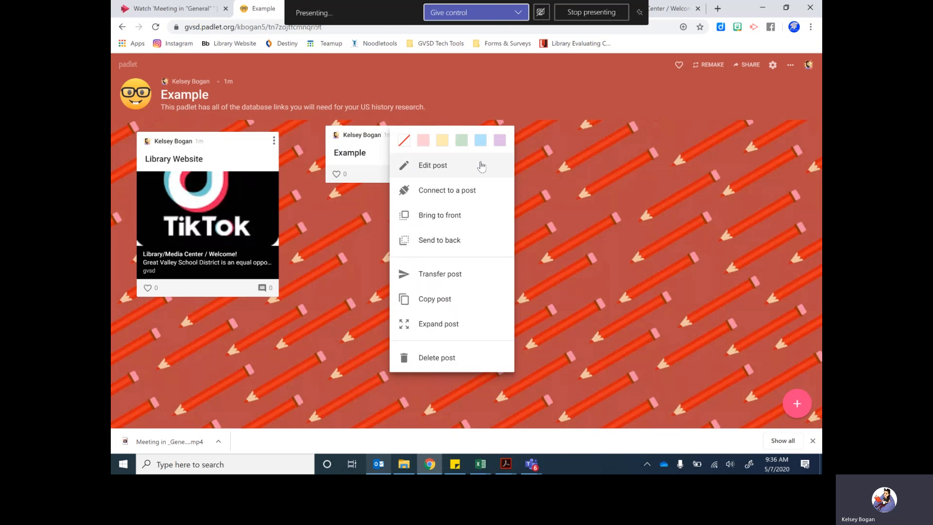
{"action": "left_click", "coordinate": [434, 196]}
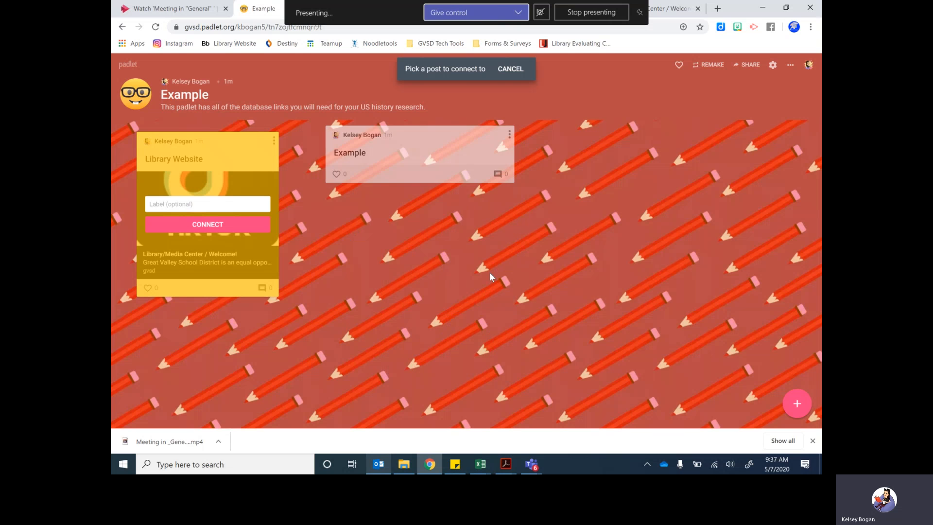
{"action": "left_click", "coordinate": [212, 225]}
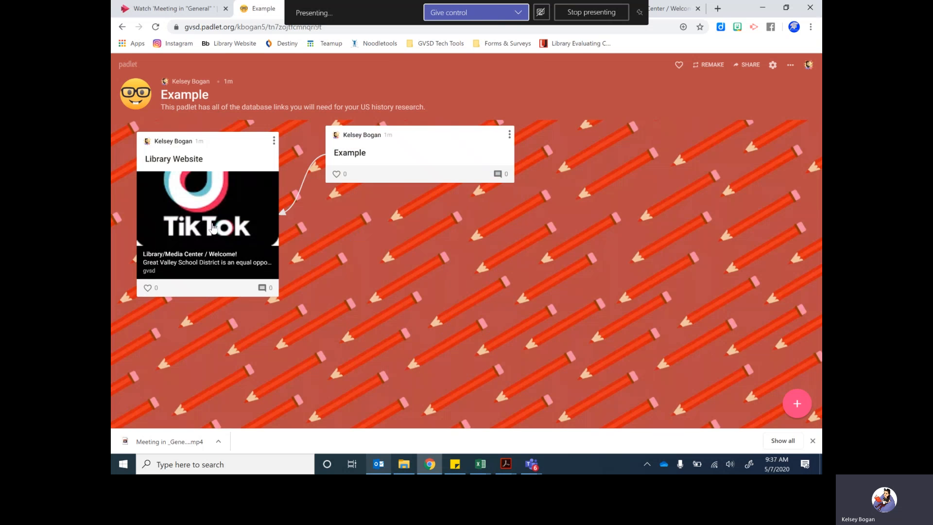
{"action": "left_click_drag", "start_coordinate": [450, 175], "coordinate": [426, 161]}
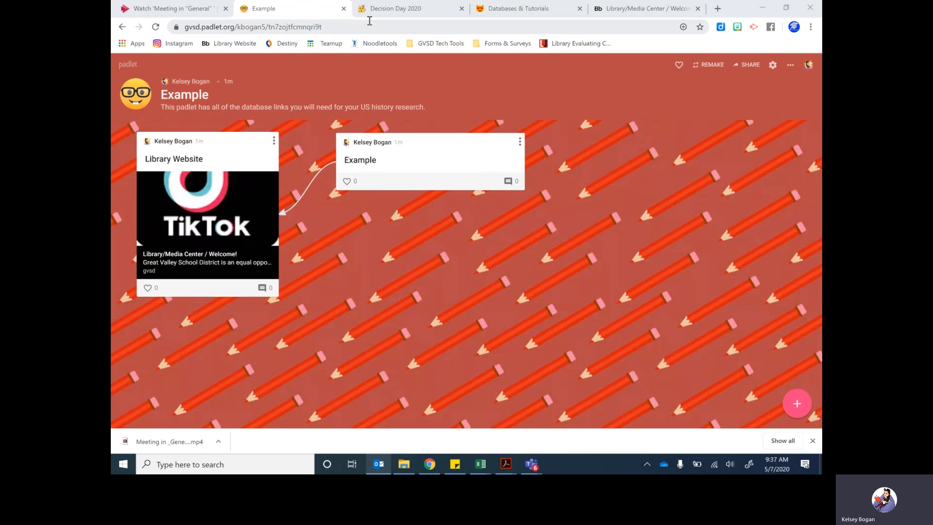
Switch to the Decision Day 2020 padlet and examine its layout of student photo posts and visitor comments.
{"action": "left_click", "coordinate": [410, 17]}
{"action": "scroll", "coordinate": [416, 263], "scroll_direction": "up", "scroll_amount": 10}
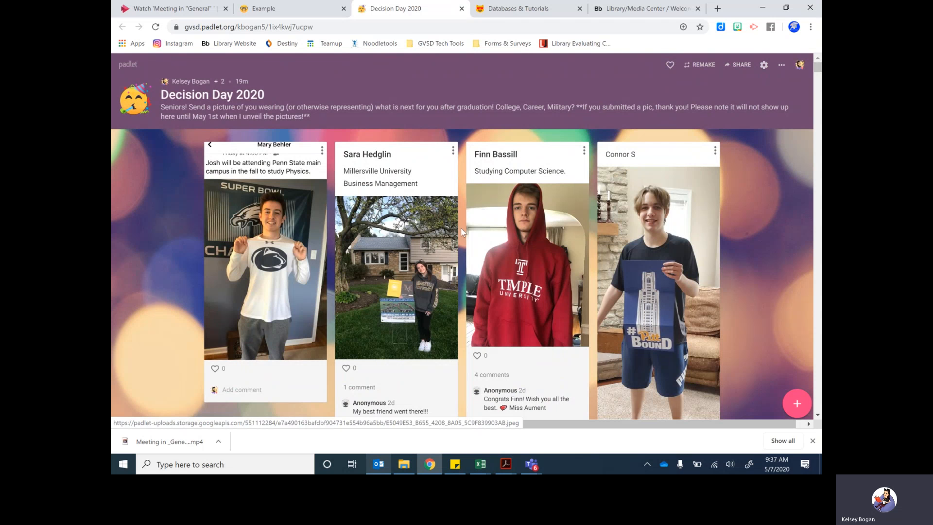
{"action": "scroll", "coordinate": [720, 256], "scroll_direction": "down", "scroll_amount": 1}
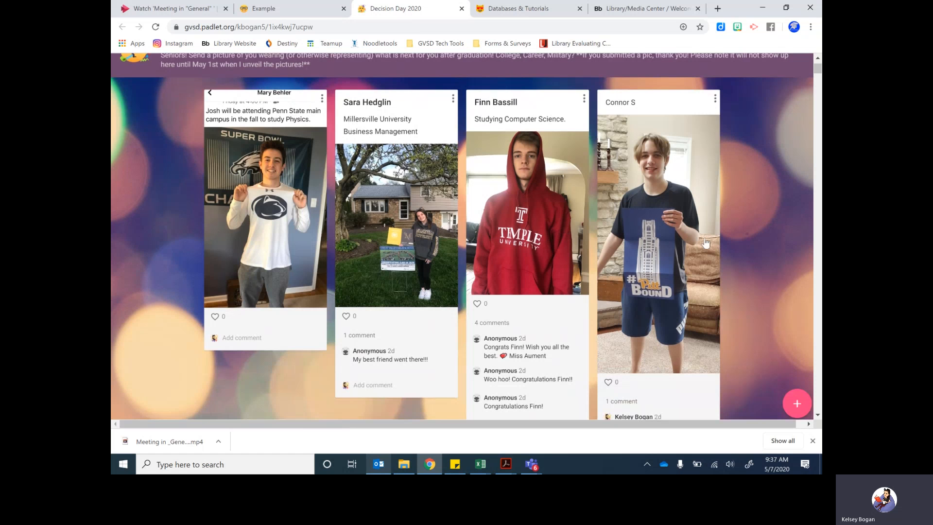
{"action": "scroll", "coordinate": [759, 249], "scroll_direction": "down", "scroll_amount": 6}
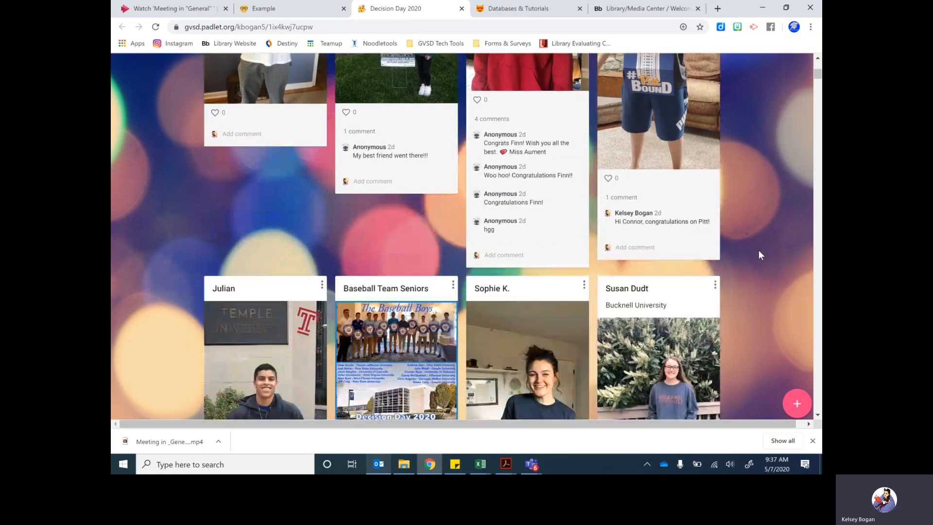
{"action": "scroll", "coordinate": [759, 253], "scroll_direction": "down", "scroll_amount": 12}
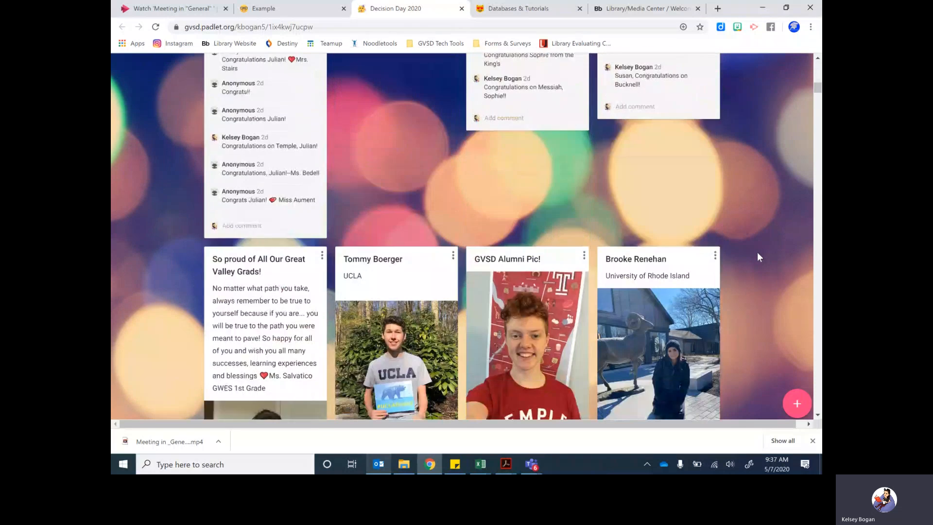
{"action": "scroll", "coordinate": [757, 250], "scroll_direction": "down", "scroll_amount": 3}
{"action": "scroll", "coordinate": [757, 247], "scroll_direction": "up", "scroll_amount": 15}
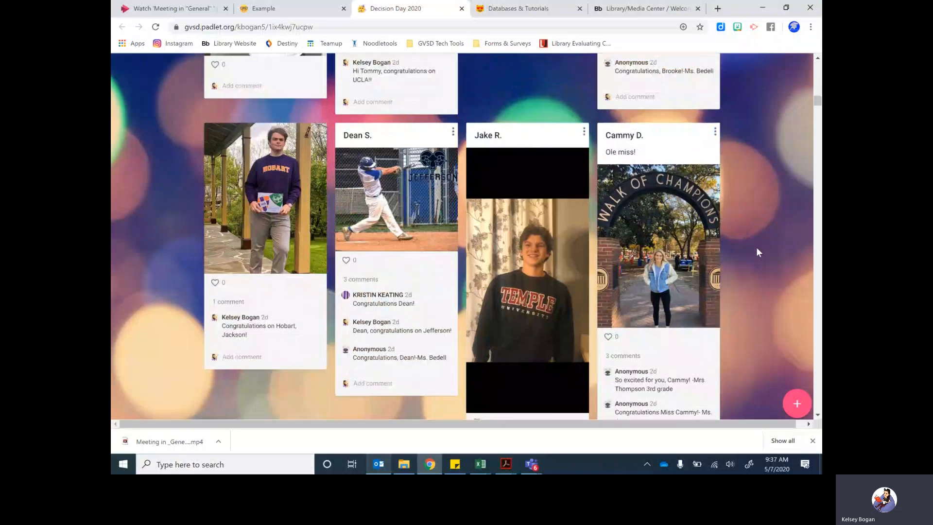
{"action": "scroll", "coordinate": [756, 248], "scroll_direction": "up", "scroll_amount": 6}
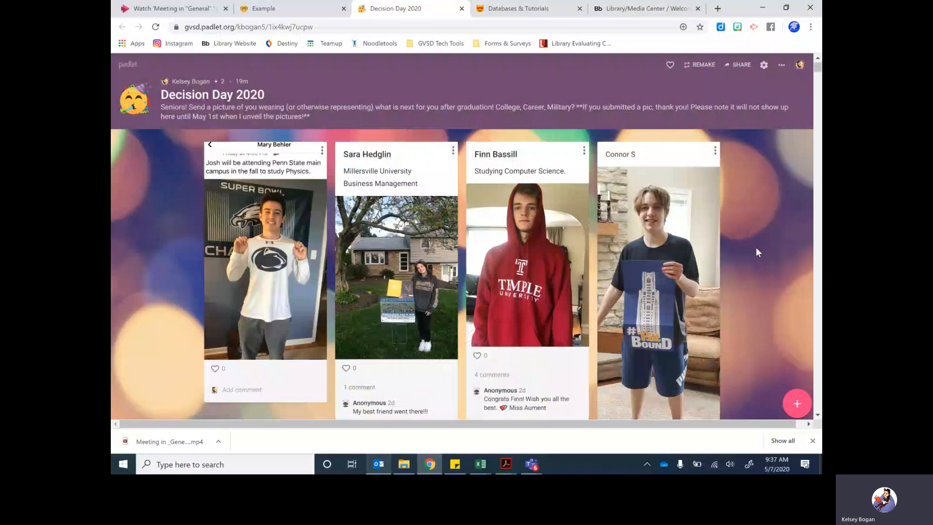
{"action": "scroll", "coordinate": [756, 247], "scroll_direction": "down", "scroll_amount": 2}
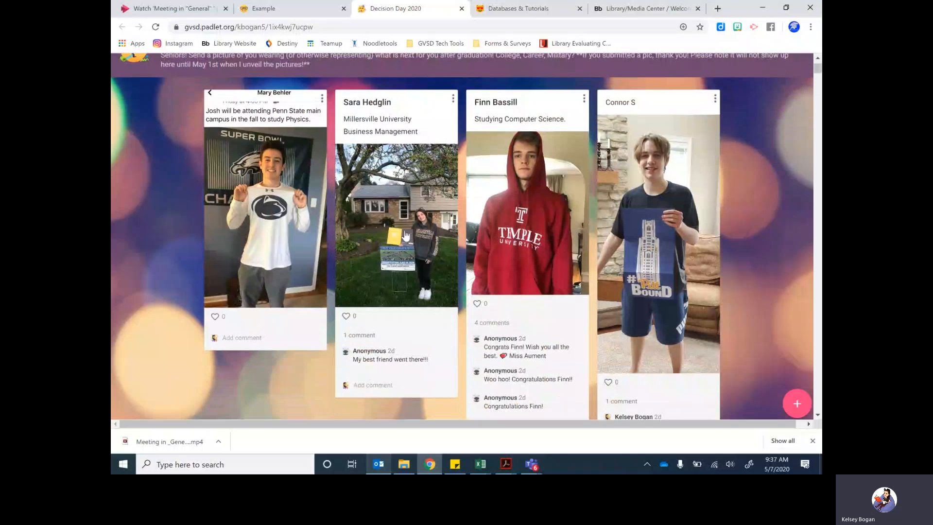
Browse further through the Decision Day 2020 padlet's rows of photo and video posts and the congratulatory comments beneath them.
{"action": "scroll", "coordinate": [402, 236], "scroll_direction": "down", "scroll_amount": 1}
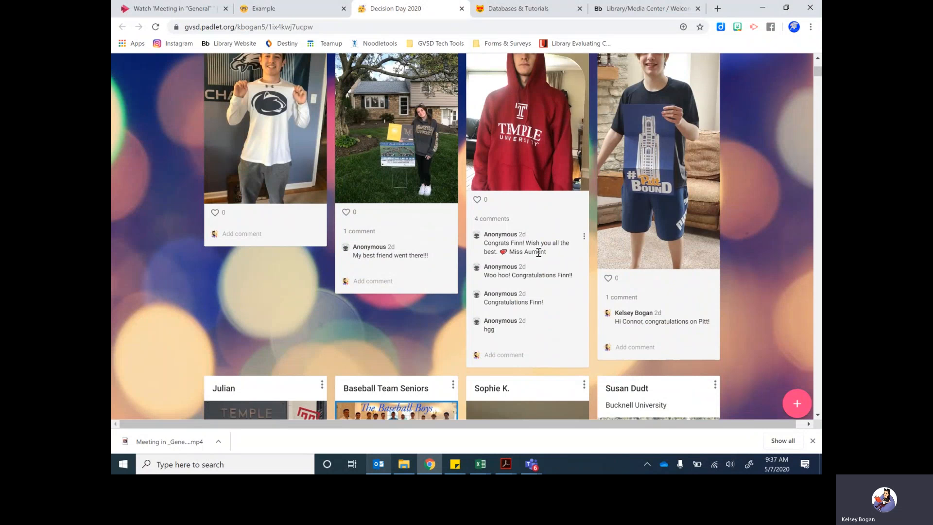
{"action": "scroll", "coordinate": [647, 335], "scroll_direction": "down", "scroll_amount": 5}
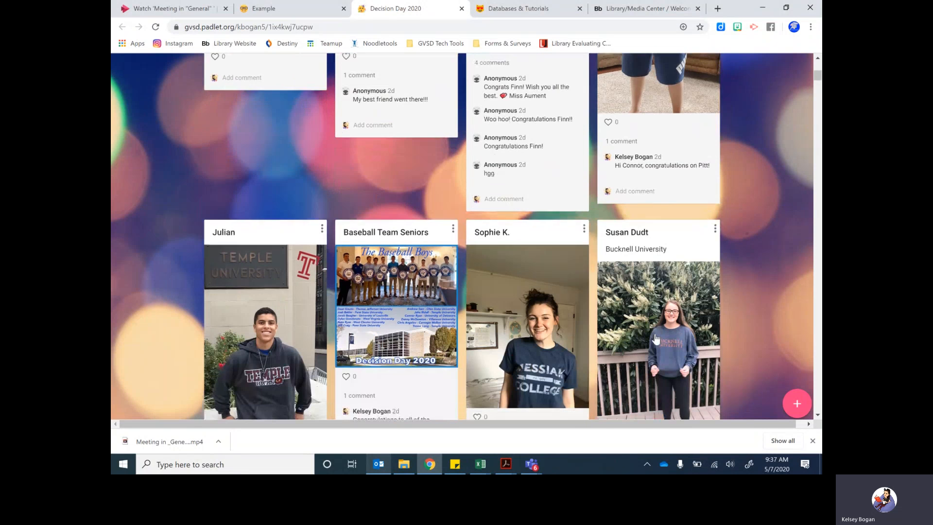
{"action": "scroll", "coordinate": [651, 325], "scroll_direction": "down", "scroll_amount": 6}
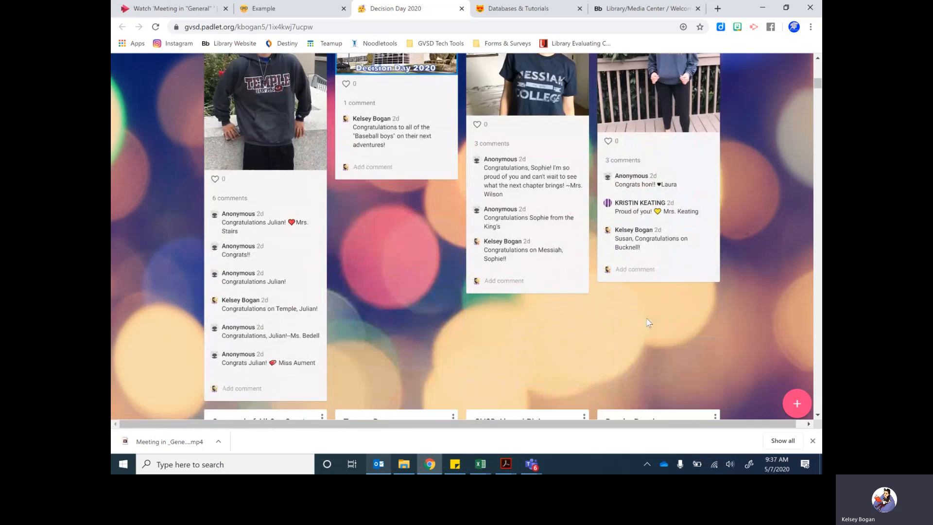
{"action": "scroll", "coordinate": [635, 317], "scroll_direction": "down", "scroll_amount": 4}
{"action": "scroll", "coordinate": [629, 315], "scroll_direction": "down", "scroll_amount": 7}
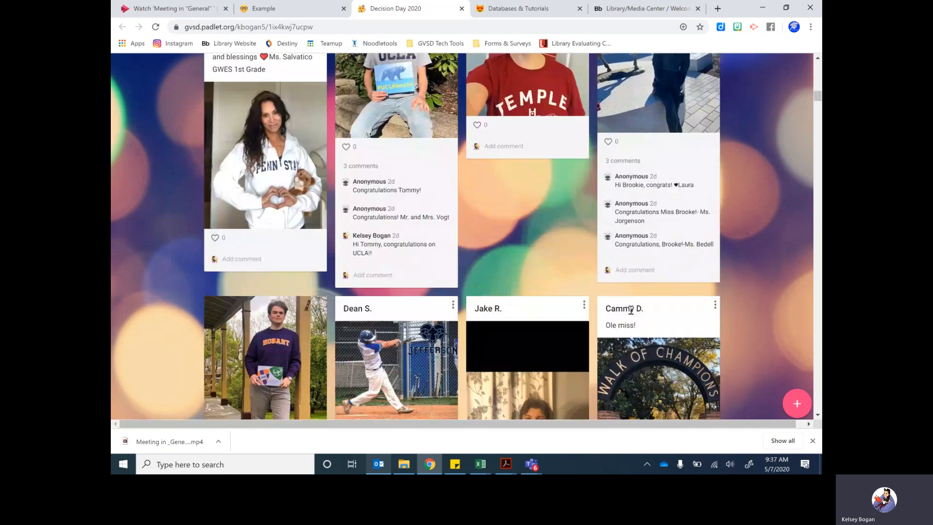
{"action": "scroll", "coordinate": [624, 313], "scroll_direction": "down", "scroll_amount": 8}
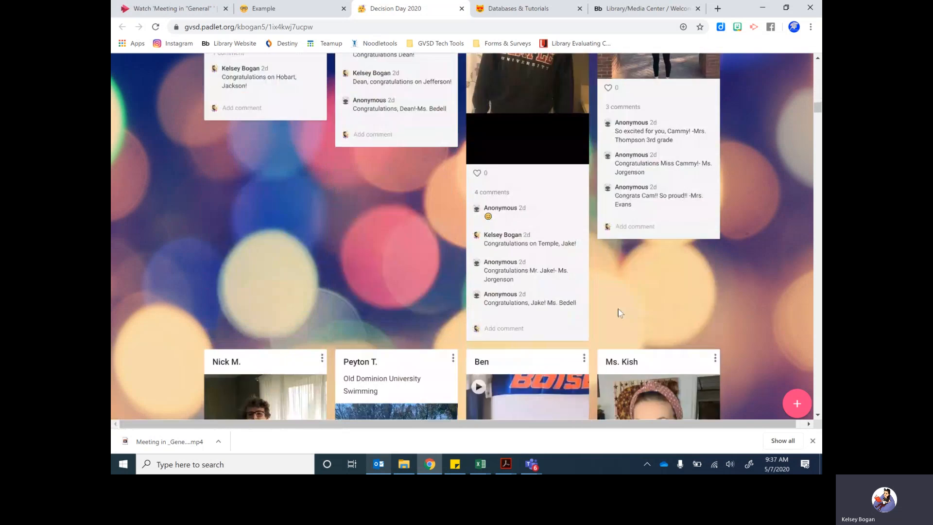
{"action": "scroll", "coordinate": [615, 311], "scroll_direction": "down", "scroll_amount": 8}
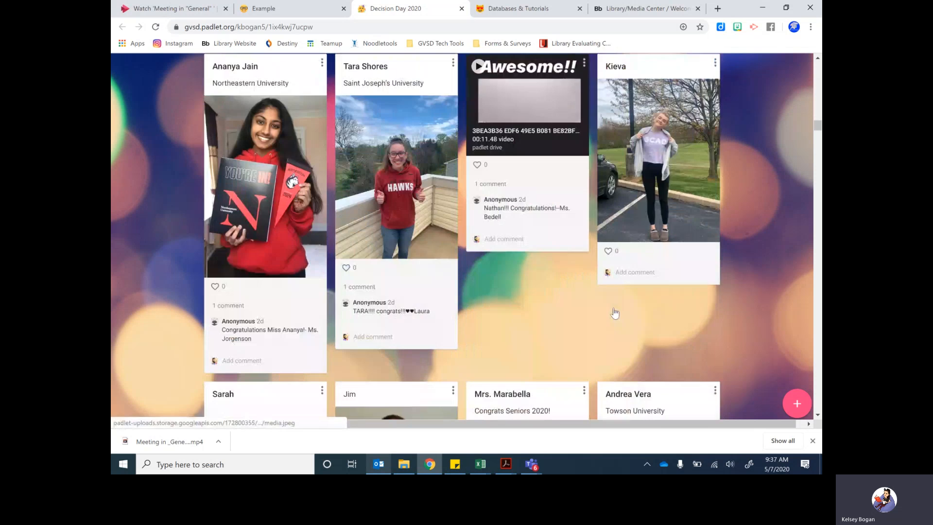
{"action": "scroll", "coordinate": [614, 311], "scroll_direction": "down", "scroll_amount": 5}
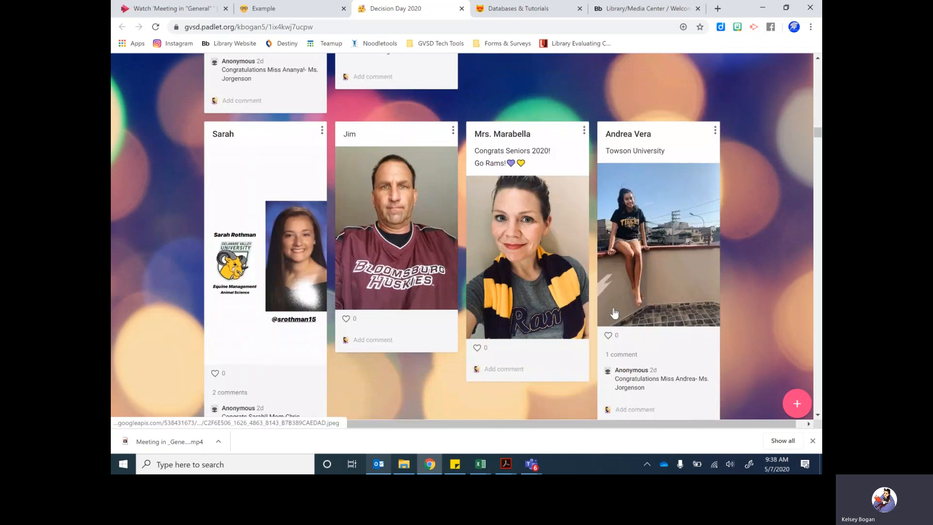
{"action": "scroll", "coordinate": [615, 312], "scroll_direction": "down", "scroll_amount": 9}
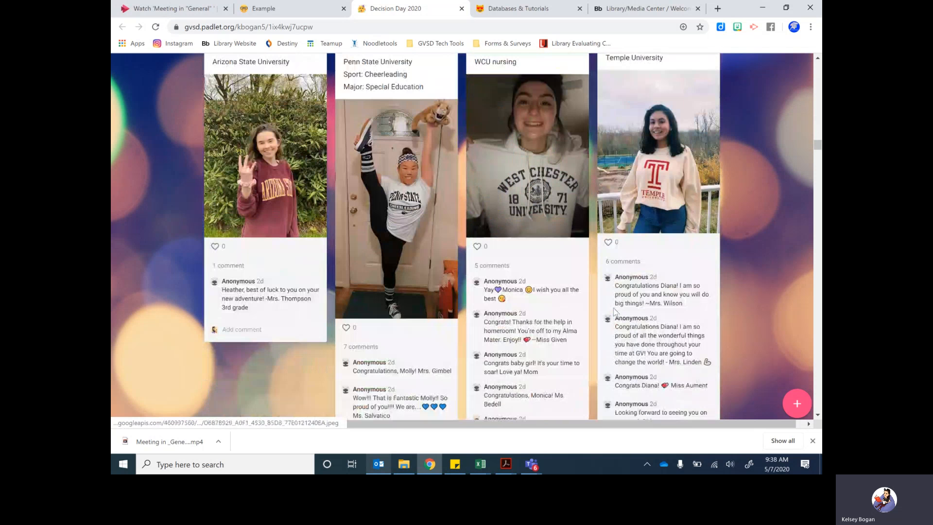
{"action": "scroll", "coordinate": [613, 311], "scroll_direction": "up", "scroll_amount": 12}
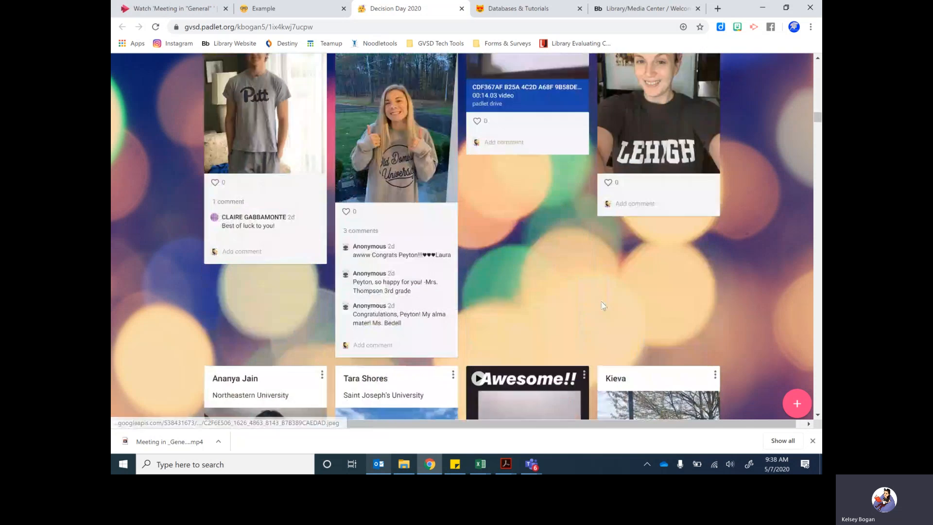
{"action": "scroll", "coordinate": [603, 306], "scroll_direction": "up", "scroll_amount": 10}
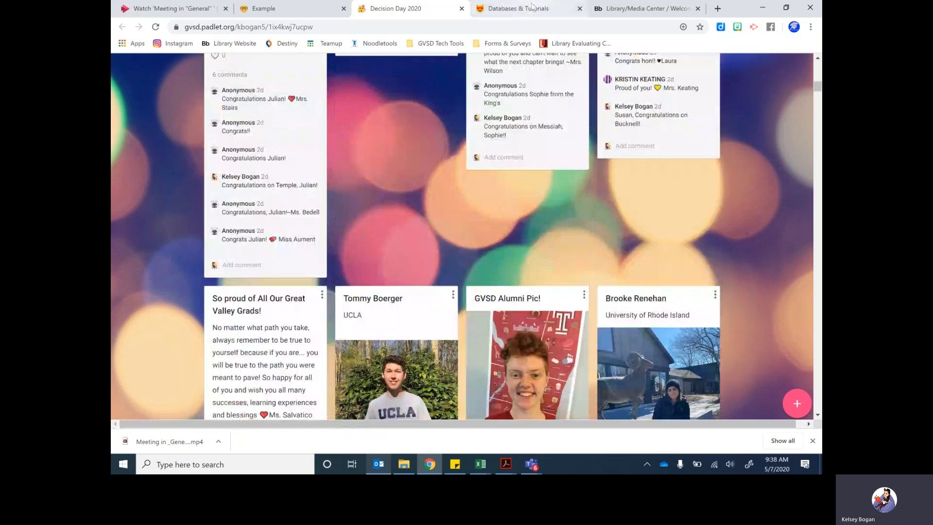
Switch to the Databases & Tutorials padlet and examine its General/Misc. Databases section with database links and video tutorials.
{"action": "left_click", "coordinate": [533, 7]}
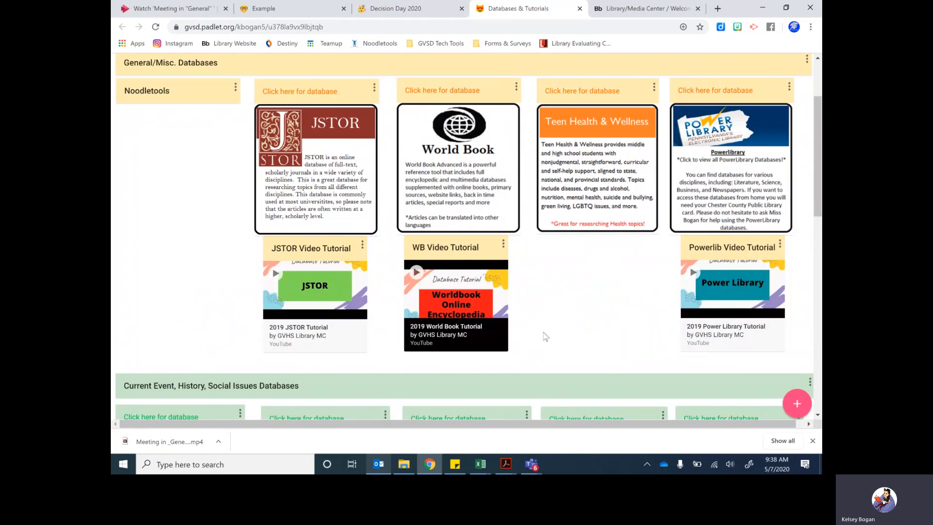
{"action": "scroll", "coordinate": [558, 289], "scroll_direction": "up", "scroll_amount": 2}
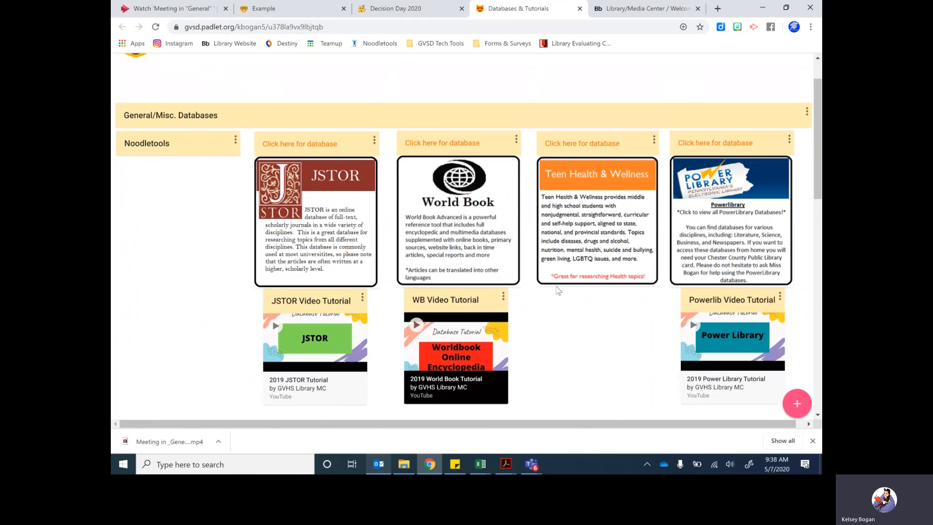